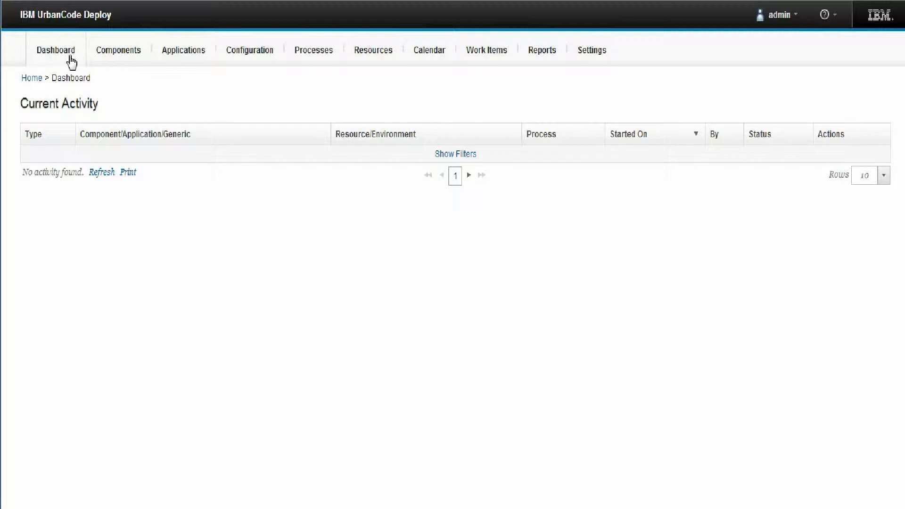
Create a new component template named Working_With_Clusters
{"action": "left_click", "coordinate": [135, 59]}
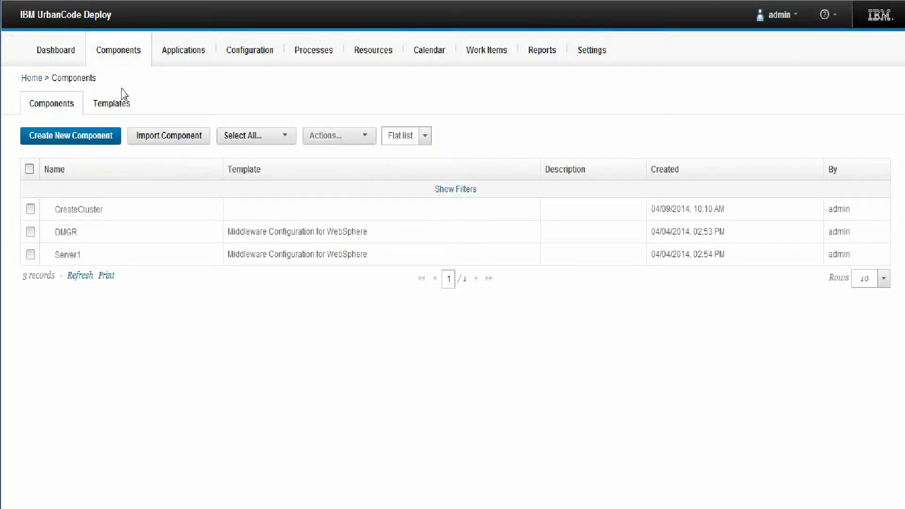
{"action": "left_click", "coordinate": [114, 108]}
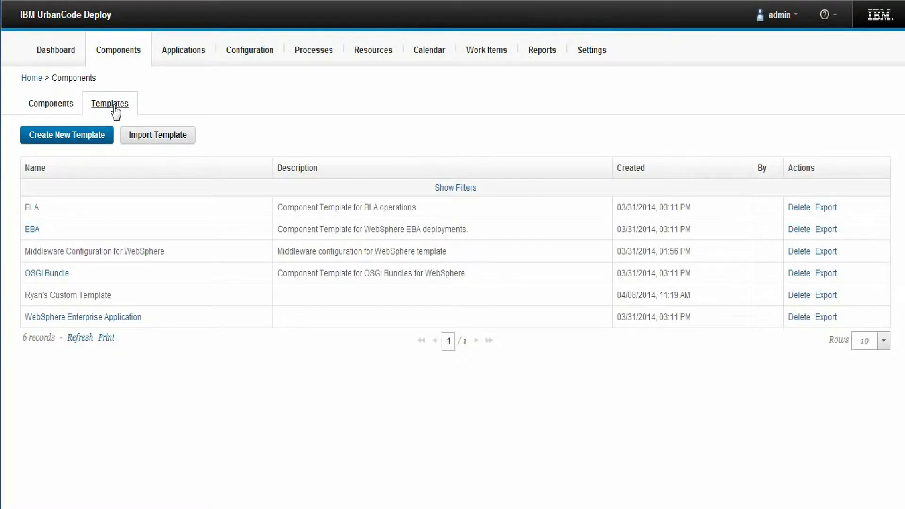
{"action": "left_click", "coordinate": [88, 134]}
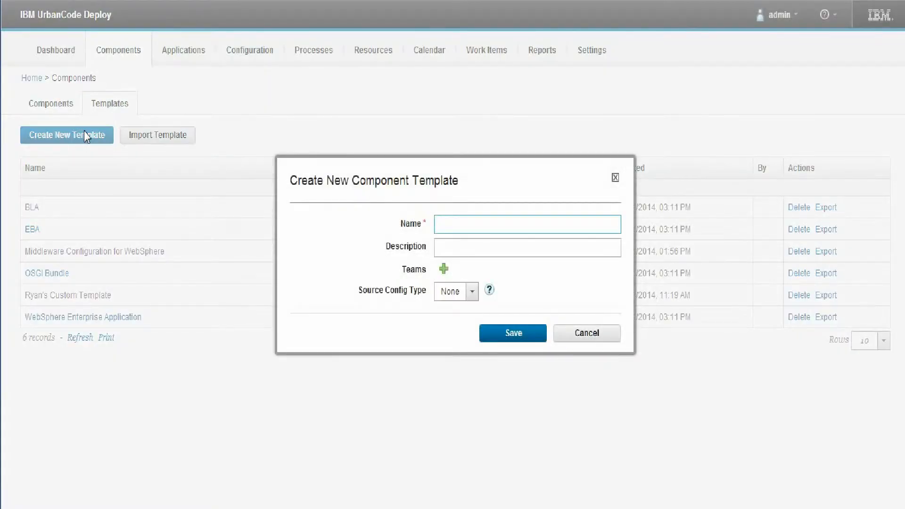
{"action": "type", "text": "Working_With_Clusters"}
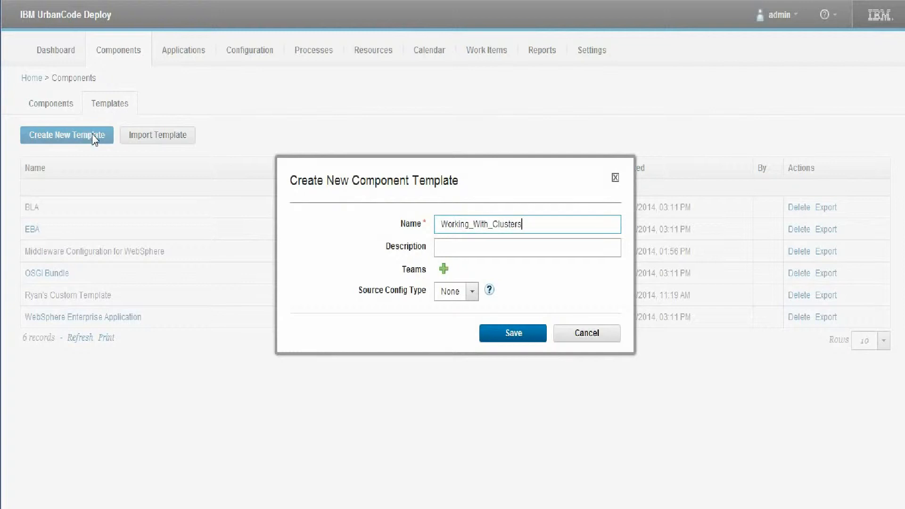
{"action": "left_click", "coordinate": [531, 337]}
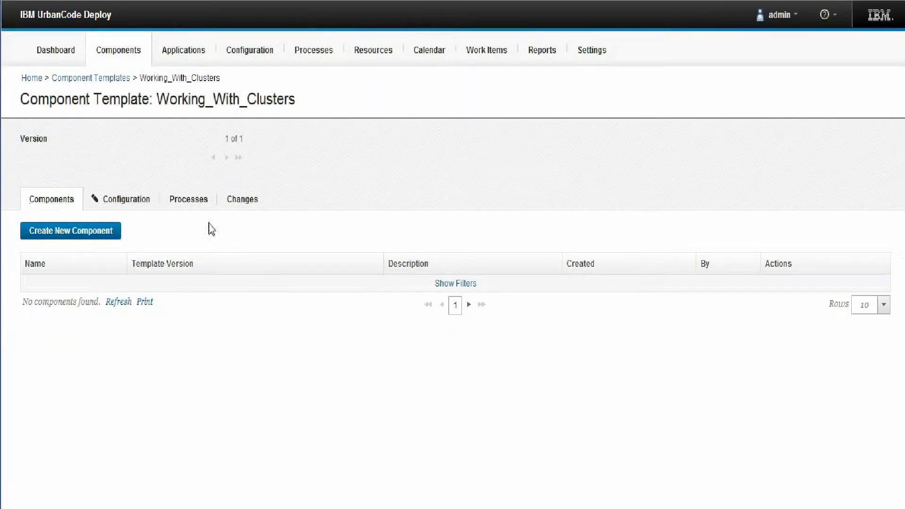
Add a process named Create_Cluster to the template, with process type Operational (No Version Needed)
{"action": "left_click", "coordinate": [204, 205]}
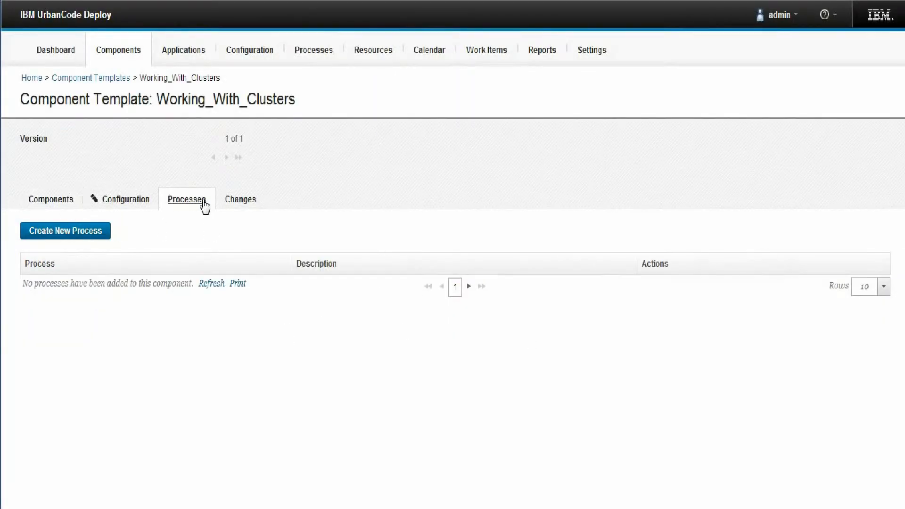
{"action": "left_click", "coordinate": [80, 236]}
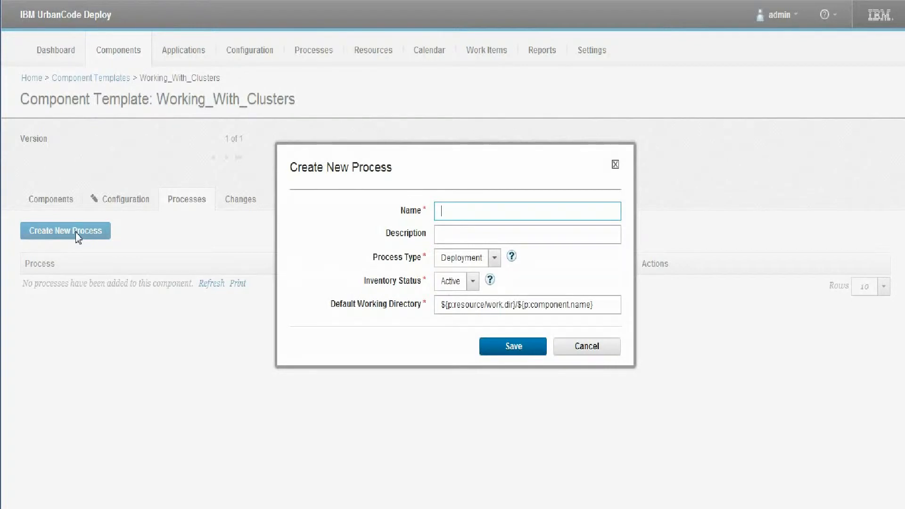
{"action": "type", "text": "Create_Cluster"}
{"action": "left_click", "coordinate": [494, 258]}
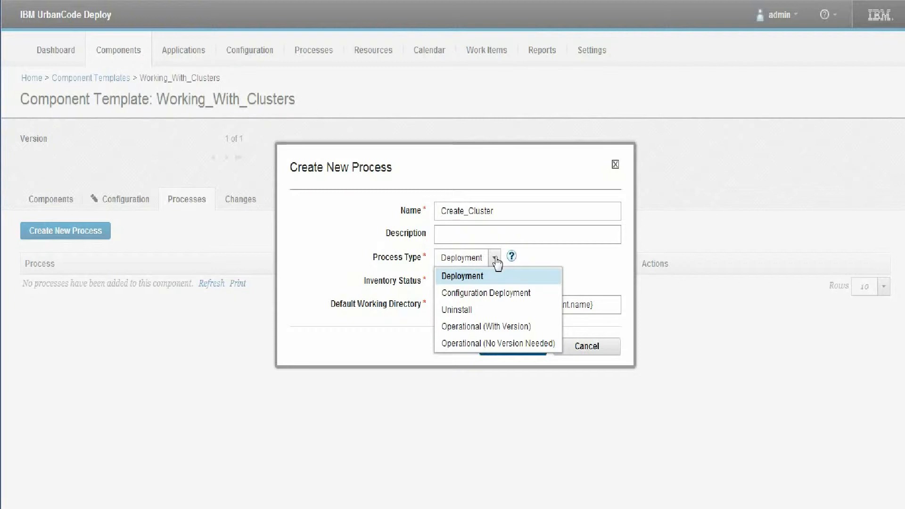
{"action": "left_click", "coordinate": [496, 347]}
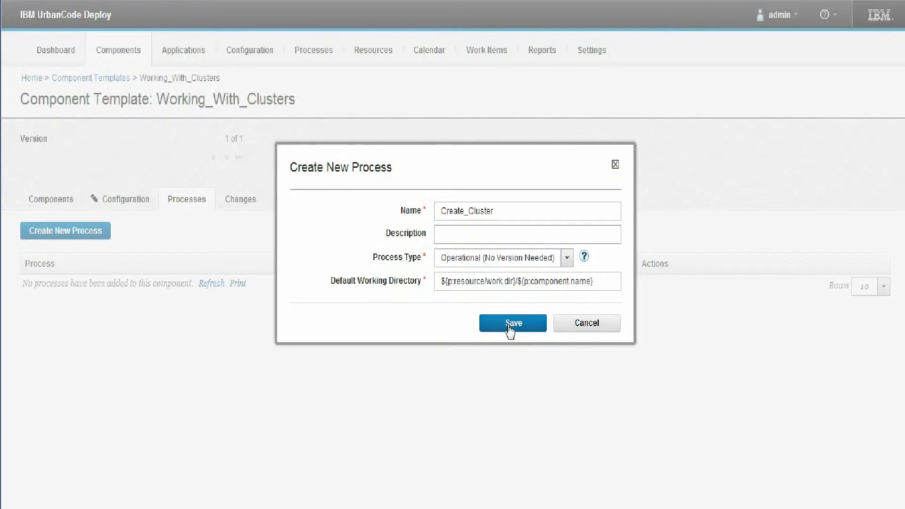
{"action": "left_click", "coordinate": [510, 330]}
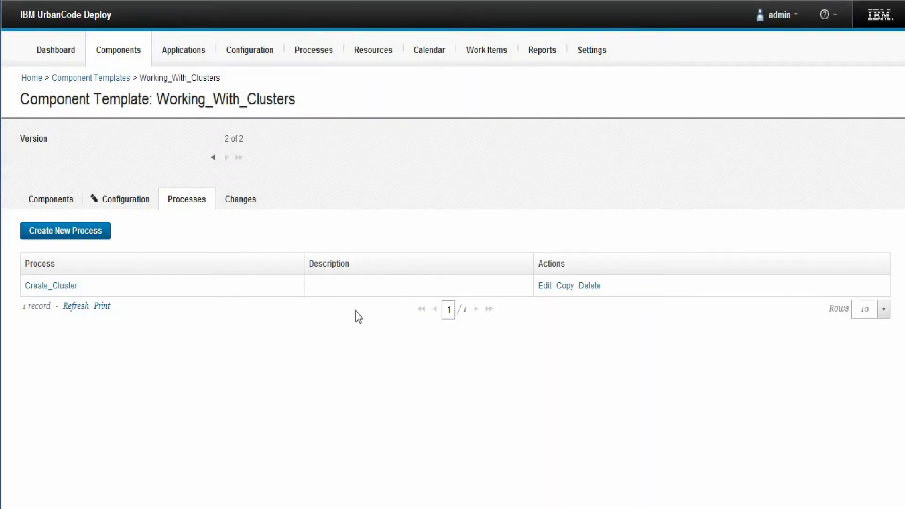
Add a process named Cluster_Member_servers to the template, with process type Operational (No Version Needed)
{"action": "left_click", "coordinate": [86, 233]}
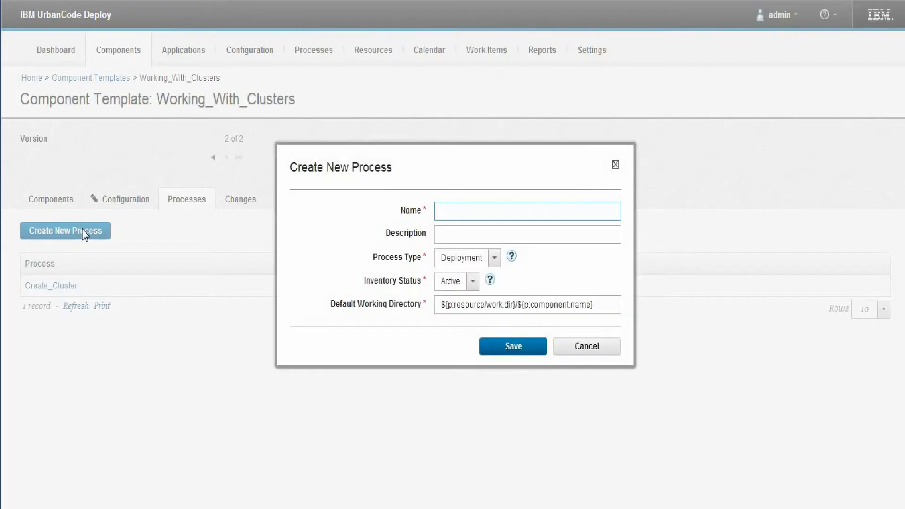
{"action": "type", "text": "Cluster_Member_servers"}
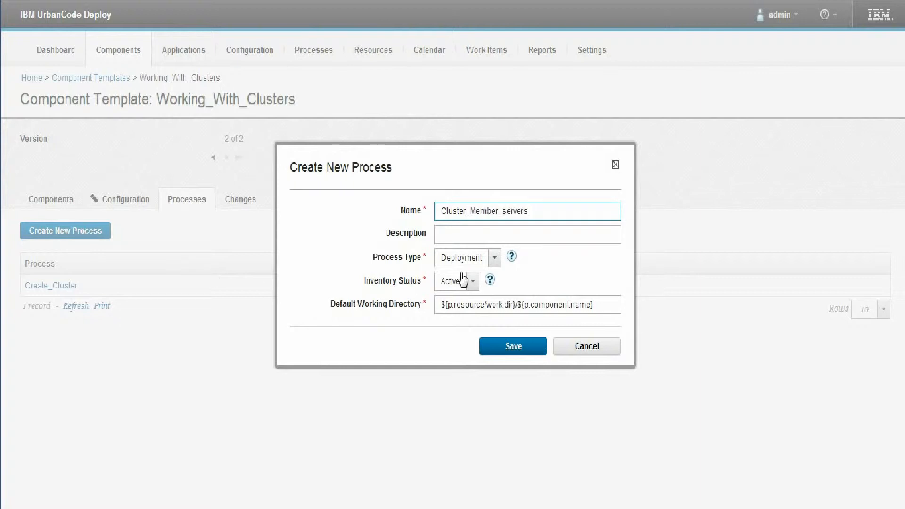
{"action": "left_click", "coordinate": [496, 259]}
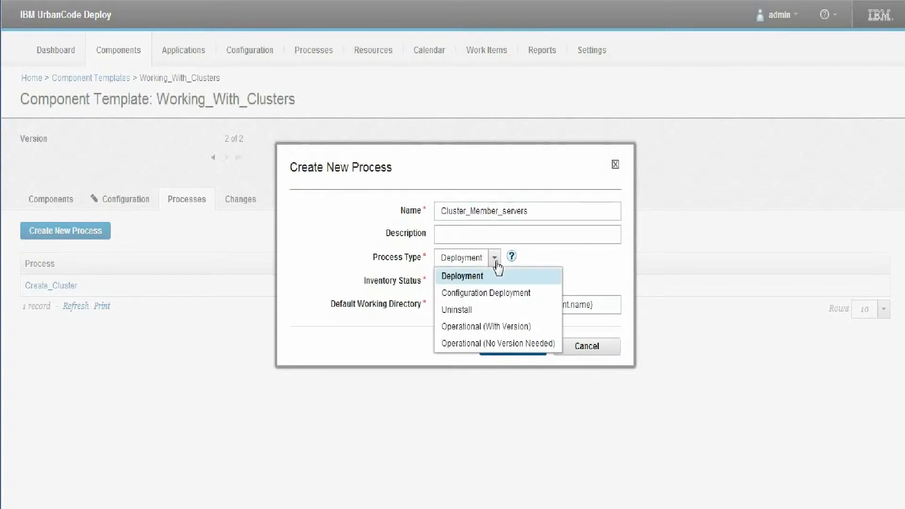
{"action": "left_click", "coordinate": [490, 344]}
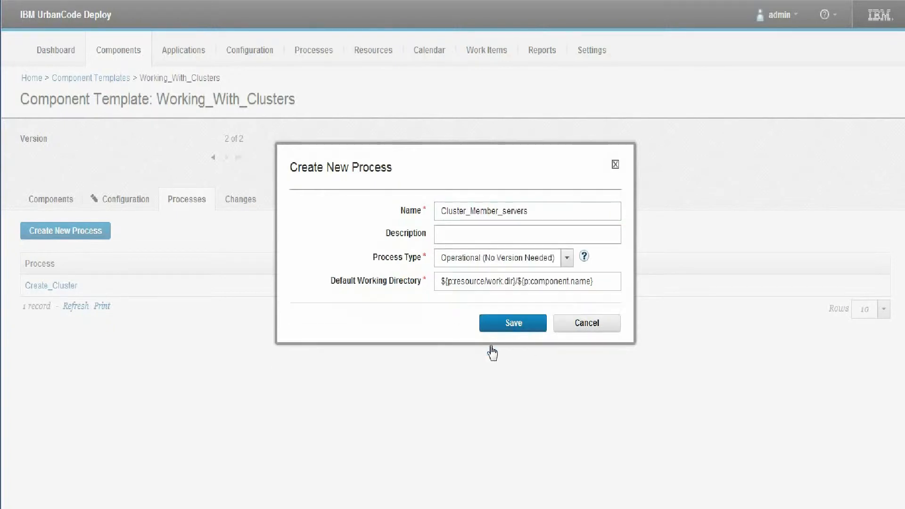
{"action": "left_click", "coordinate": [515, 324]}
Add a process named InstallApp_Cluster to the template, with process type Operational (No Version Needed)
{"action": "left_click", "coordinate": [99, 235]}
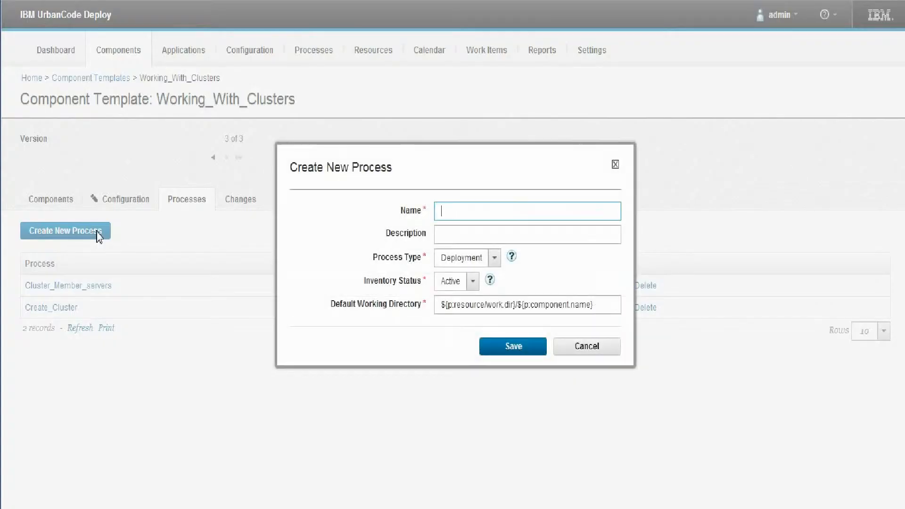
{"action": "type", "text": "InstallApp_Cluster"}
{"action": "left_click", "coordinate": [468, 265]}
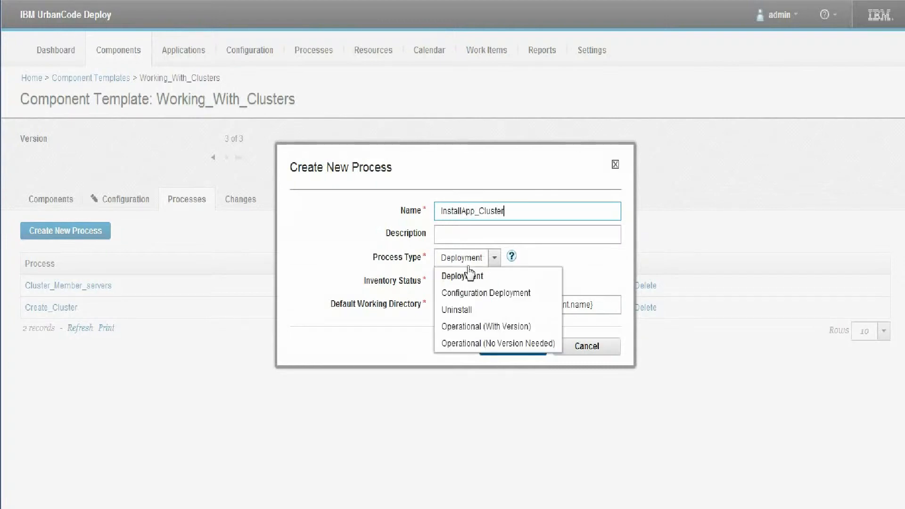
{"action": "left_click", "coordinate": [482, 349]}
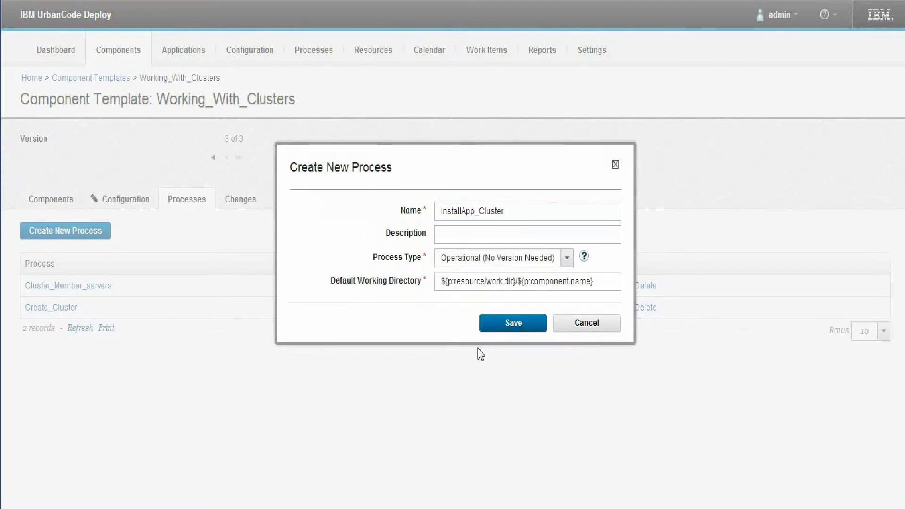
{"action": "left_click", "coordinate": [525, 328]}
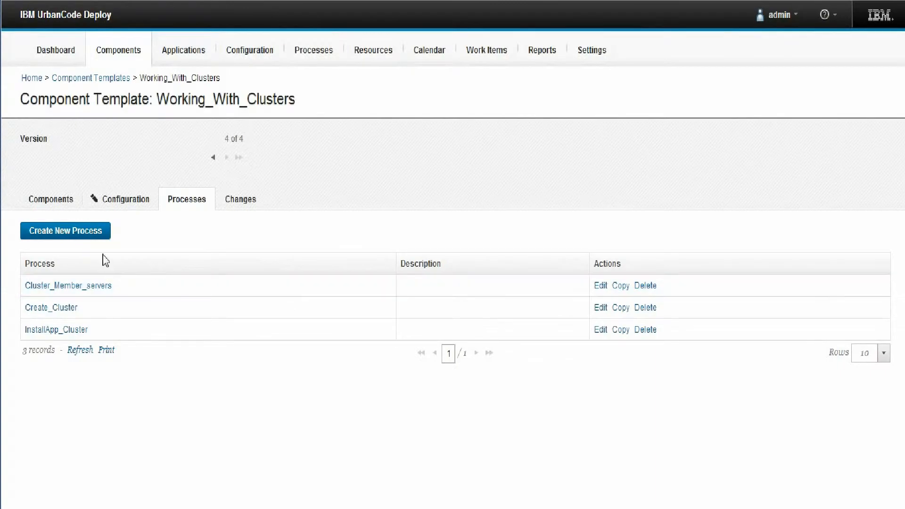
Add a process named Stop_Cluster to the template, with process type Operational (No Version Needed)
{"action": "left_click", "coordinate": [100, 236]}
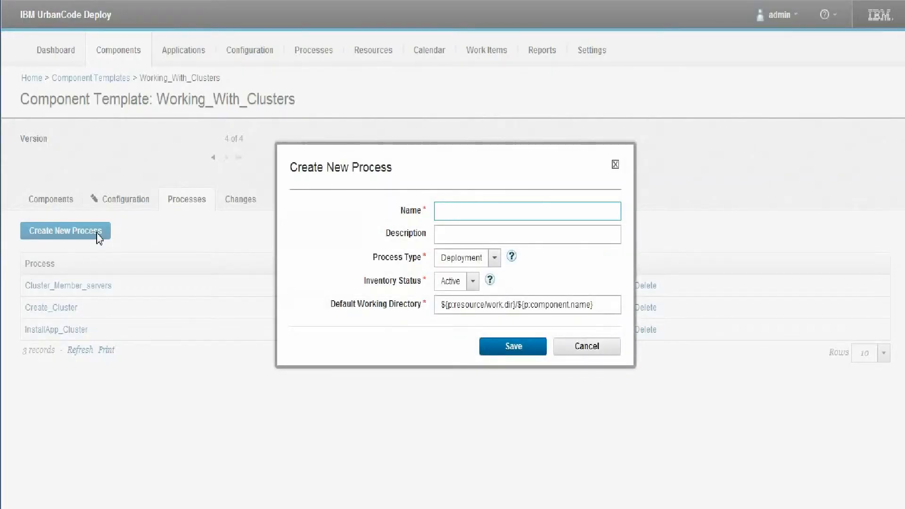
{"action": "type", "text": "Stop_Cluster"}
{"action": "left_click", "coordinate": [479, 263]}
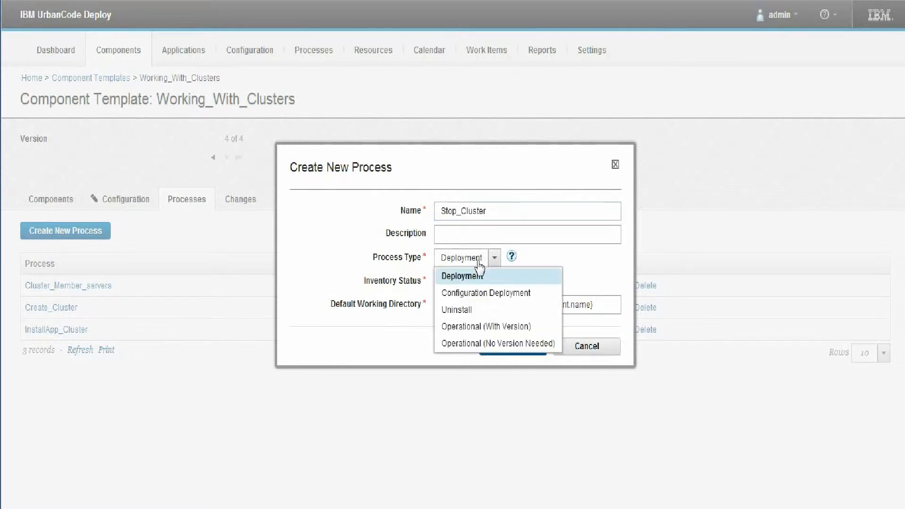
{"action": "left_click", "coordinate": [488, 346]}
{"action": "left_click", "coordinate": [523, 324]}
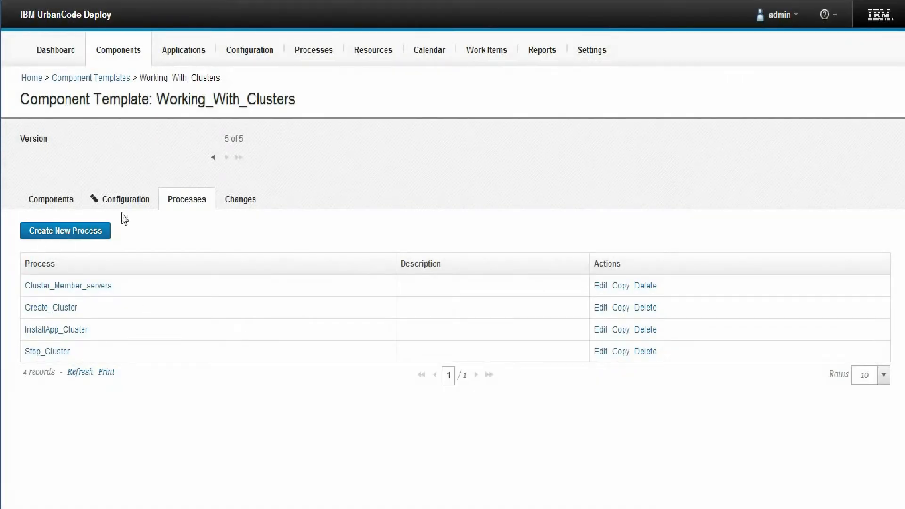
Add a process named Start_Cluster to the template, with process type Operational (No Version Needed)
{"action": "left_click", "coordinate": [64, 232]}
{"action": "type", "text": "Star"}
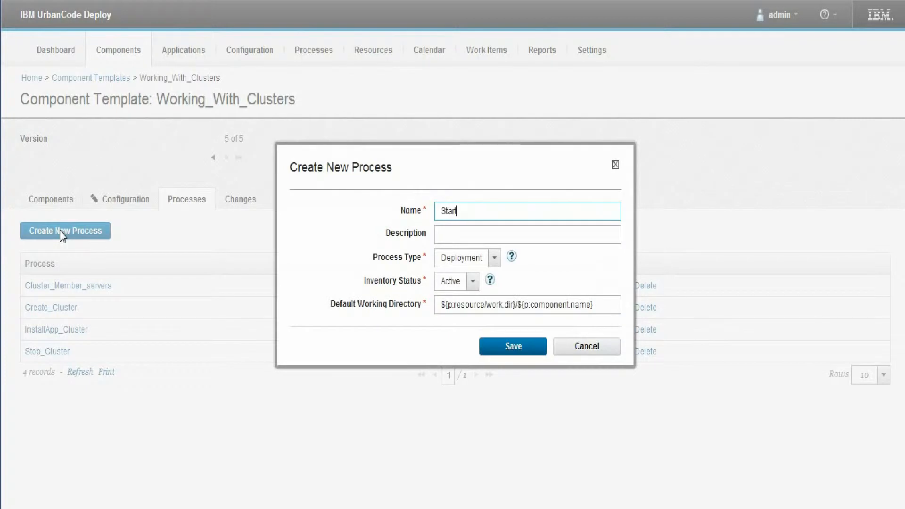
{"action": "type", "text": "t_Cluster"}
{"action": "left_click", "coordinate": [490, 258]}
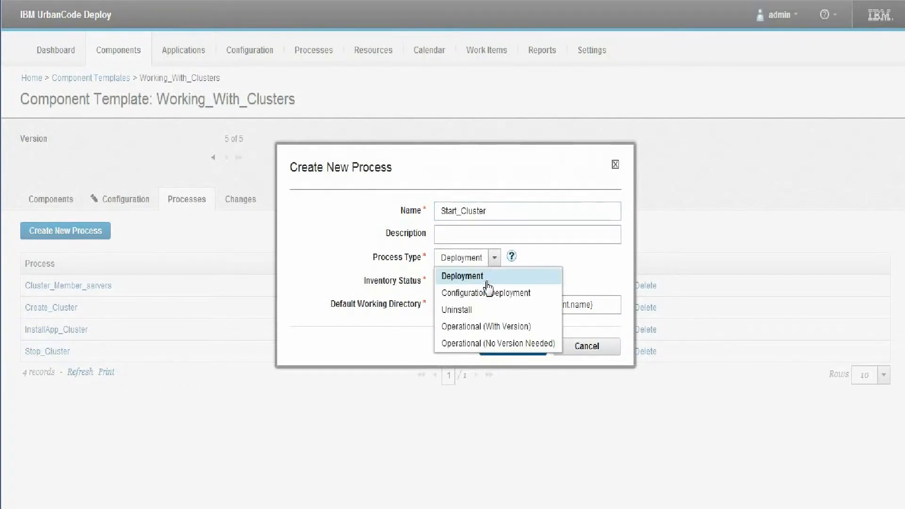
{"action": "left_click", "coordinate": [488, 345]}
{"action": "left_click", "coordinate": [503, 327]}
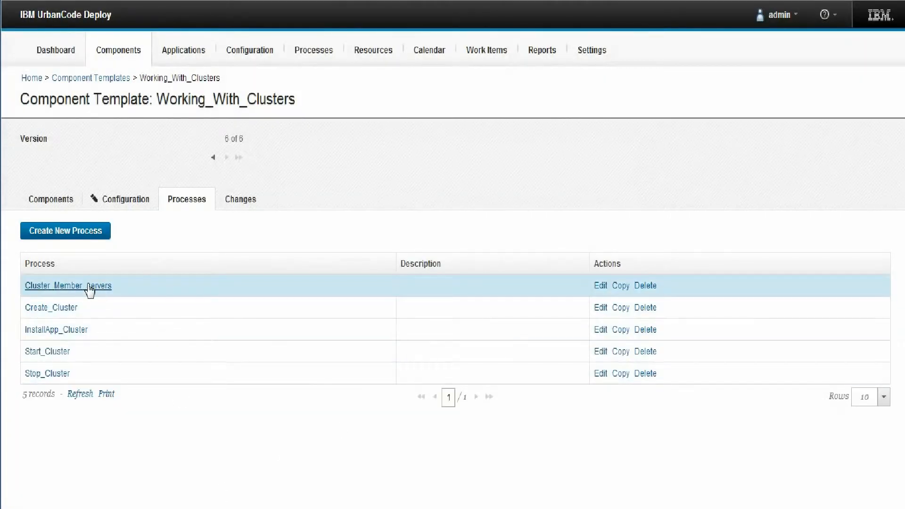
Place a Create Cluster step in the Create_Cluster process design and set its cluster name to RadioHead
{"action": "left_click", "coordinate": [75, 309]}
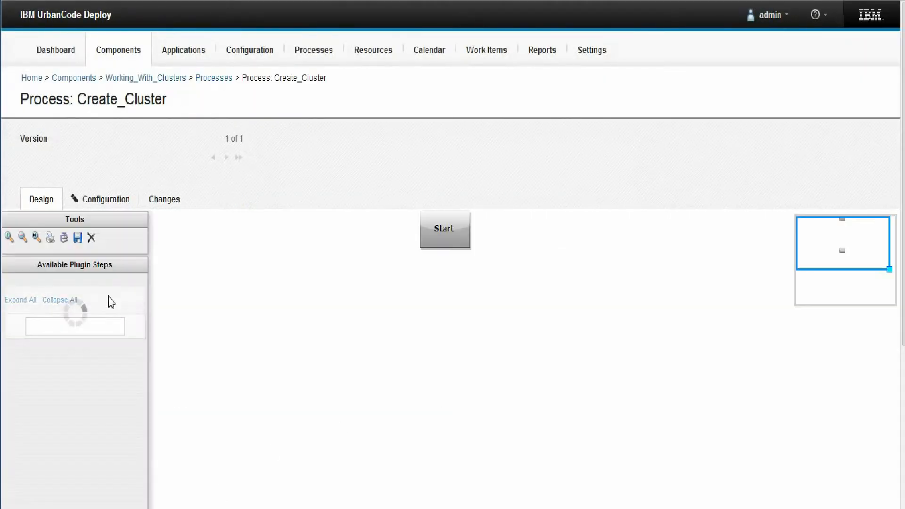
{"action": "left_click_drag", "start_coordinate": [145, 287], "coordinate": [146, 372]}
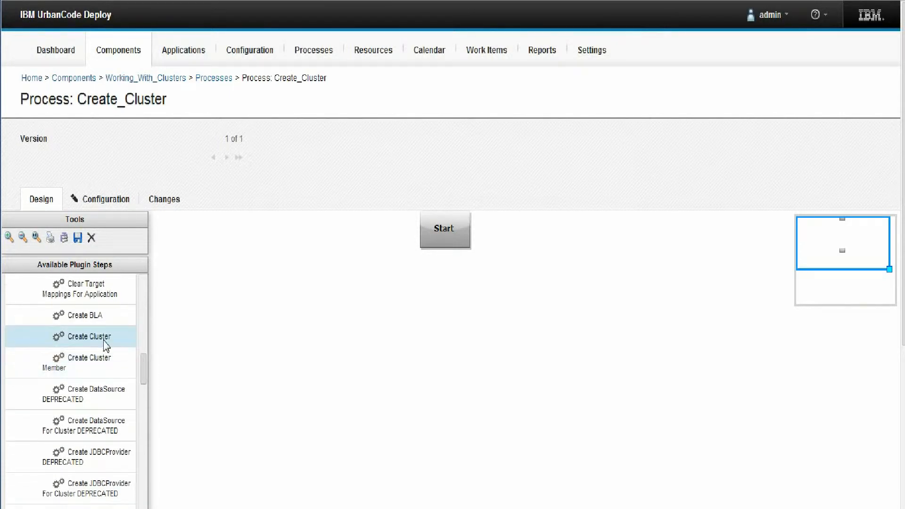
{"action": "left_click_drag", "start_coordinate": [97, 344], "coordinate": [448, 317]}
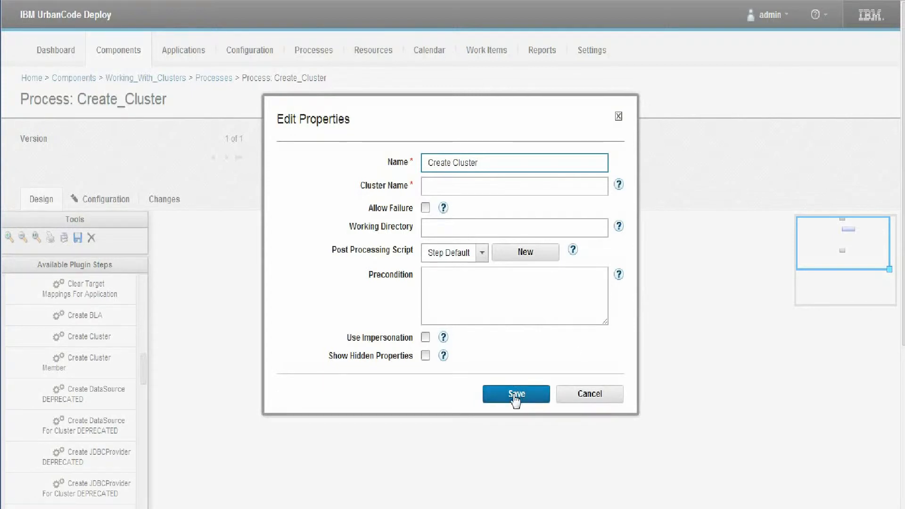
{"action": "left_click", "coordinate": [534, 193]}
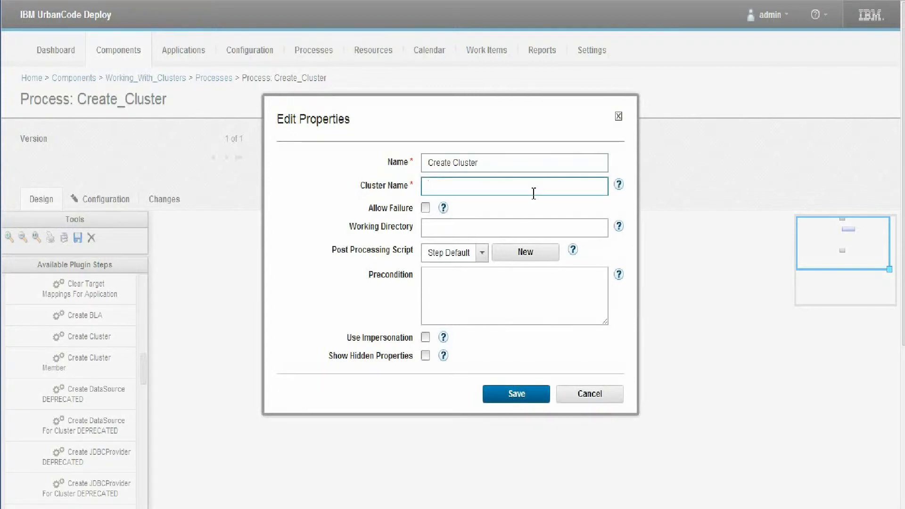
{"action": "type", "text": "RadioHead"}
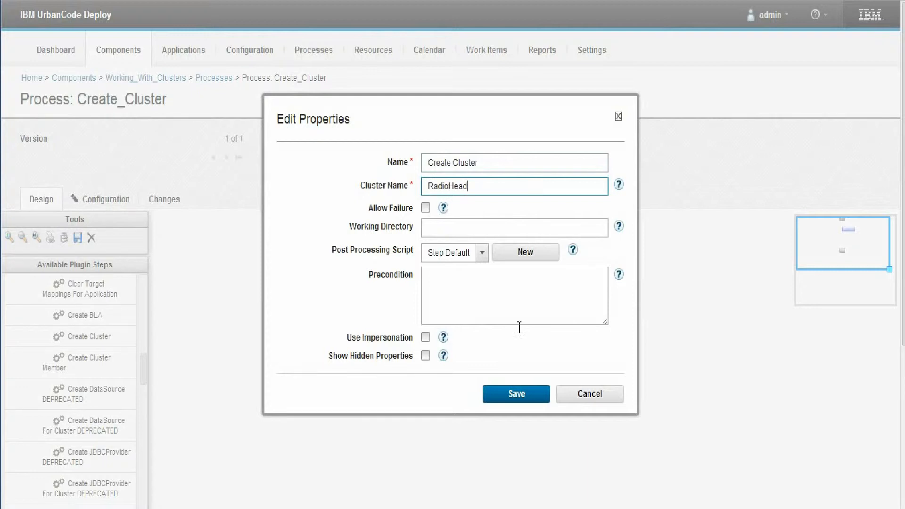
{"action": "left_click", "coordinate": [518, 397]}
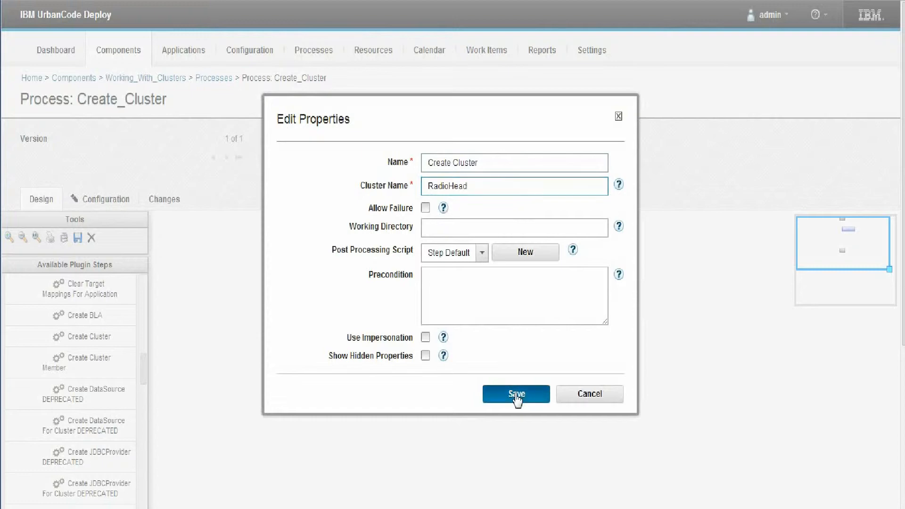
Connect Start to the Create Cluster step and the Create Cluster step to Finish
{"action": "mouse_move", "coordinate": [449, 236]}
{"action": "left_click_drag", "start_coordinate": [450, 247], "coordinate": [491, 347]}
{"action": "scroll", "coordinate": [902, 255], "scroll_direction": "down", "scroll_amount": 3}
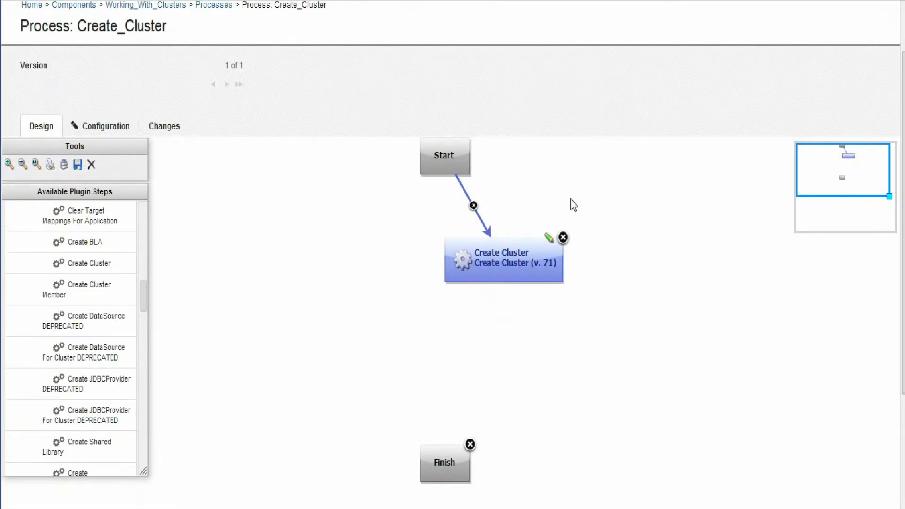
{"action": "mouse_move", "coordinate": [510, 271]}
{"action": "left_click_drag", "start_coordinate": [506, 262], "coordinate": [456, 469]}
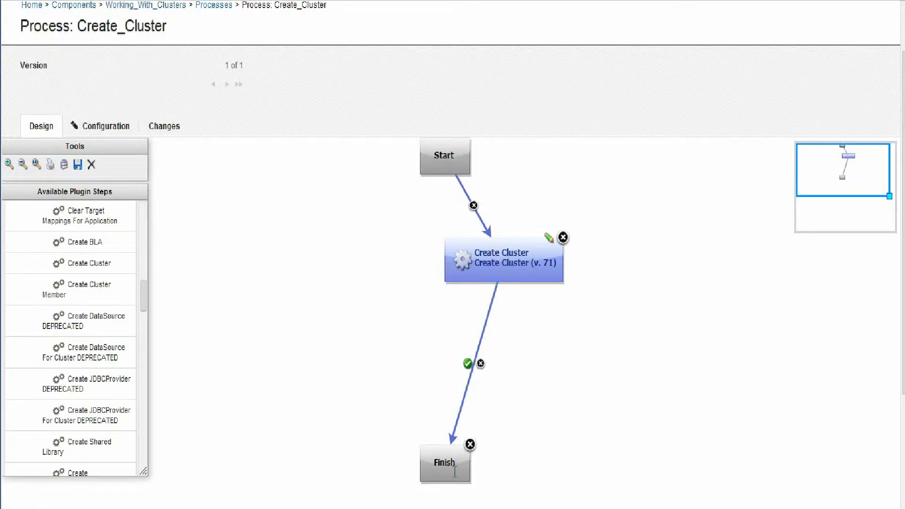
Save the Create_Cluster process design and return to the template's process list
{"action": "left_click", "coordinate": [78, 165]}
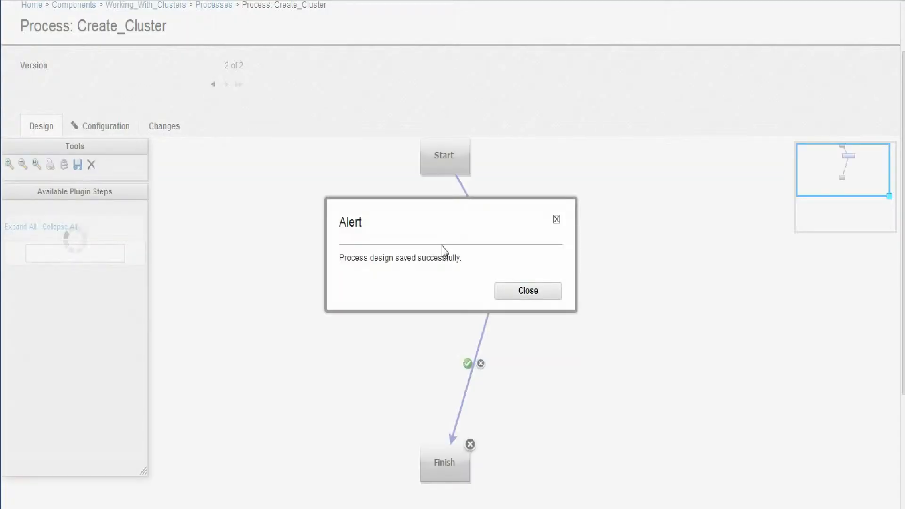
{"action": "left_click", "coordinate": [529, 291]}
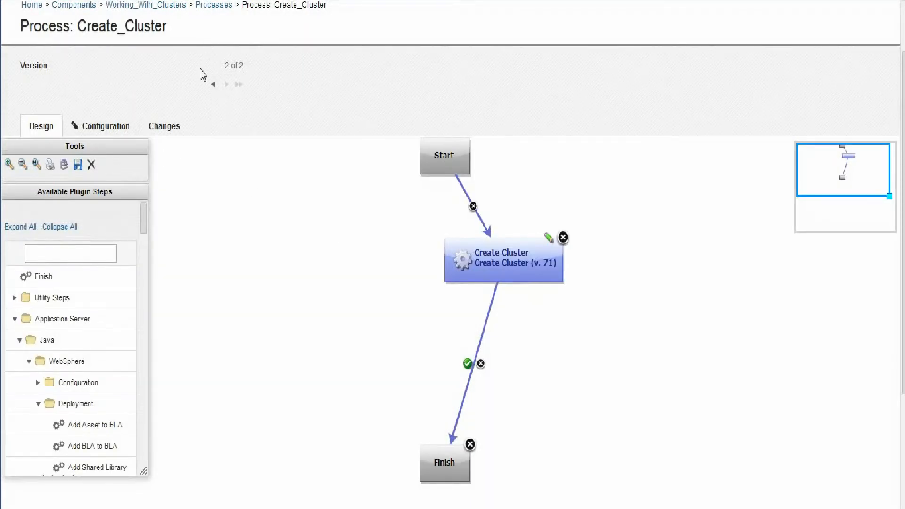
{"action": "left_click", "coordinate": [220, 5]}
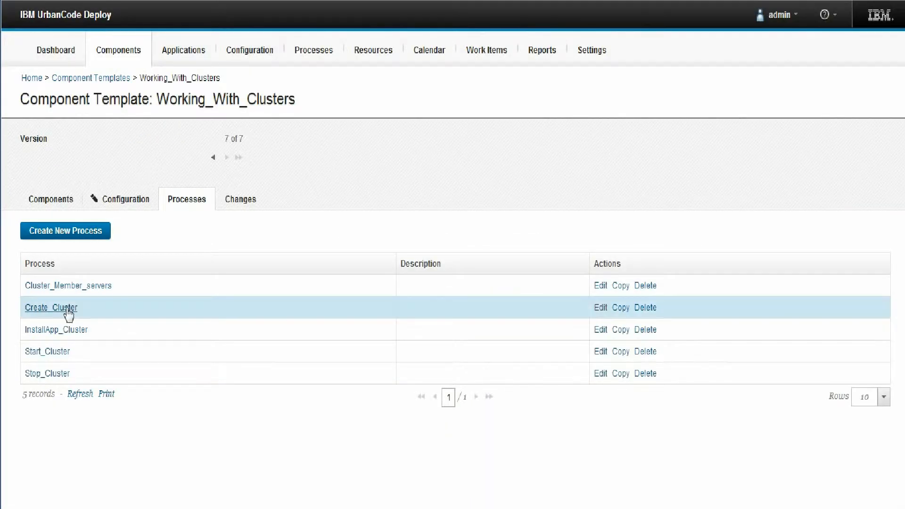
Place a Create Cluster Member step in the Cluster_Member_servers process design, with cluster name, member name and node name all set to ADMIN
{"action": "left_click", "coordinate": [88, 287]}
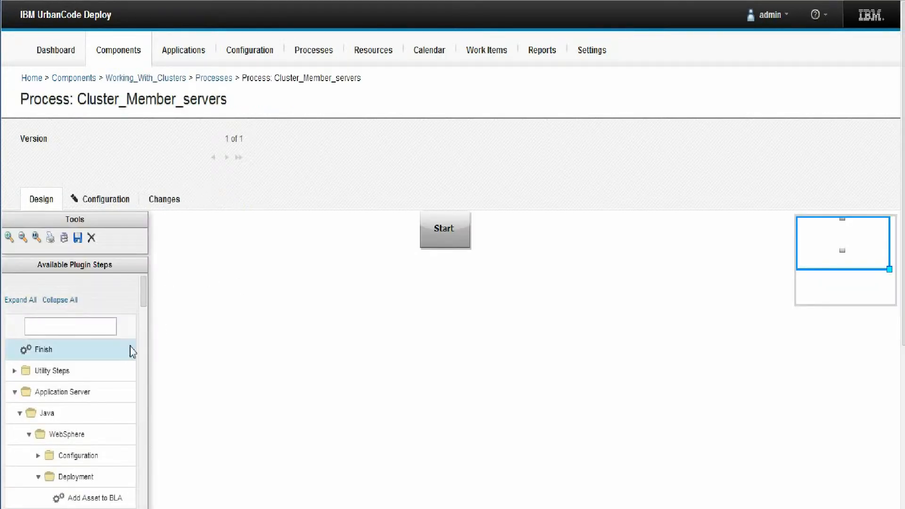
{"action": "left_click_drag", "start_coordinate": [143, 293], "coordinate": [152, 371]}
{"action": "scroll", "coordinate": [148, 374], "scroll_direction": "down", "scroll_amount": 1}
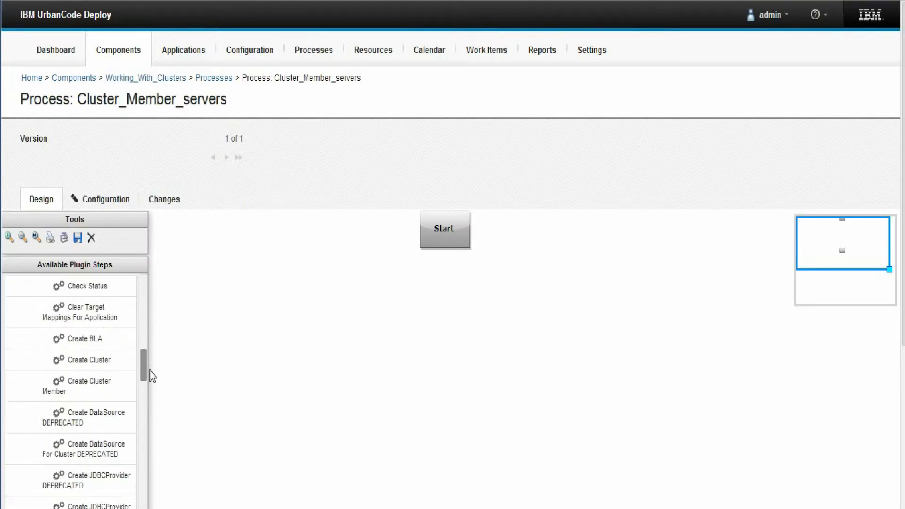
{"action": "scroll", "coordinate": [101, 363], "scroll_direction": "down", "scroll_amount": 1}
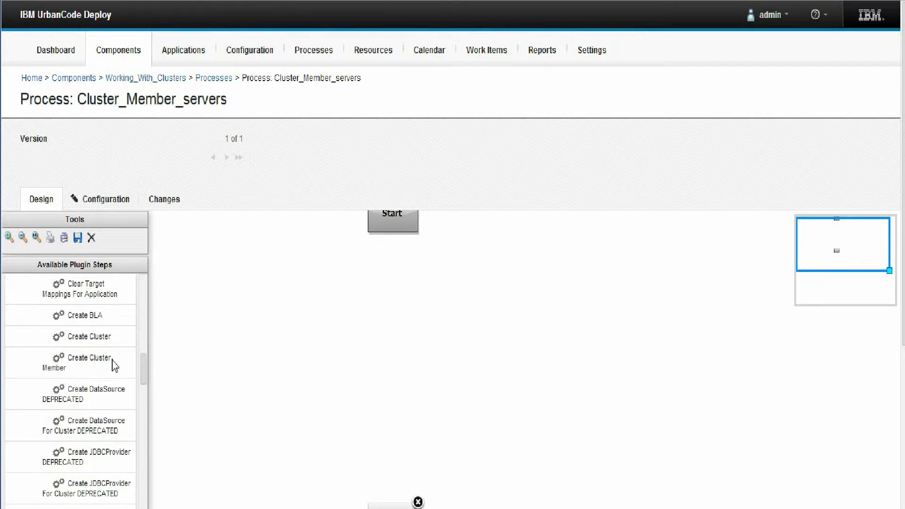
{"action": "left_click_drag", "start_coordinate": [102, 364], "coordinate": [406, 333]}
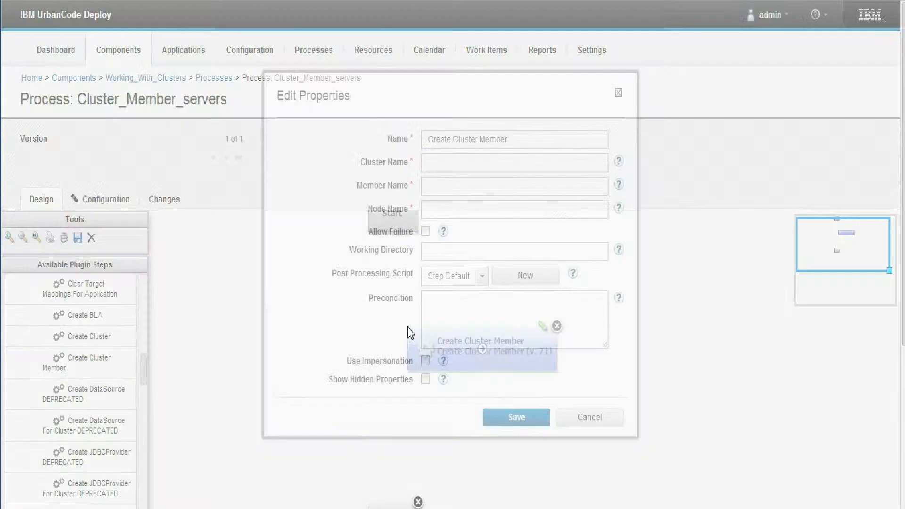
{"action": "key", "text": "Tab"}
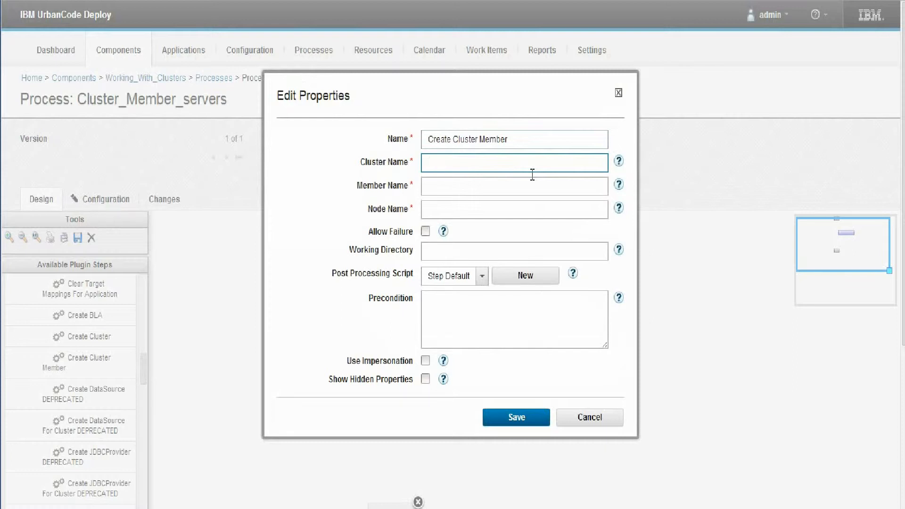
{"action": "type", "text": "ADMINADMIN"}
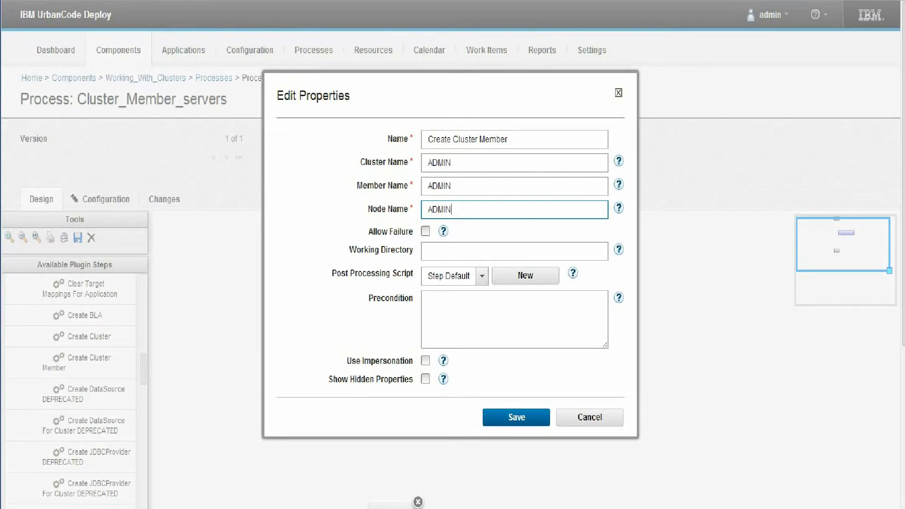
Switch to the text editor and examine the WASScriptCreateCluster.py and CreateACluster.groovy scripts, then return to the step properties
{"action": "left_click", "coordinate": [486, 506]}
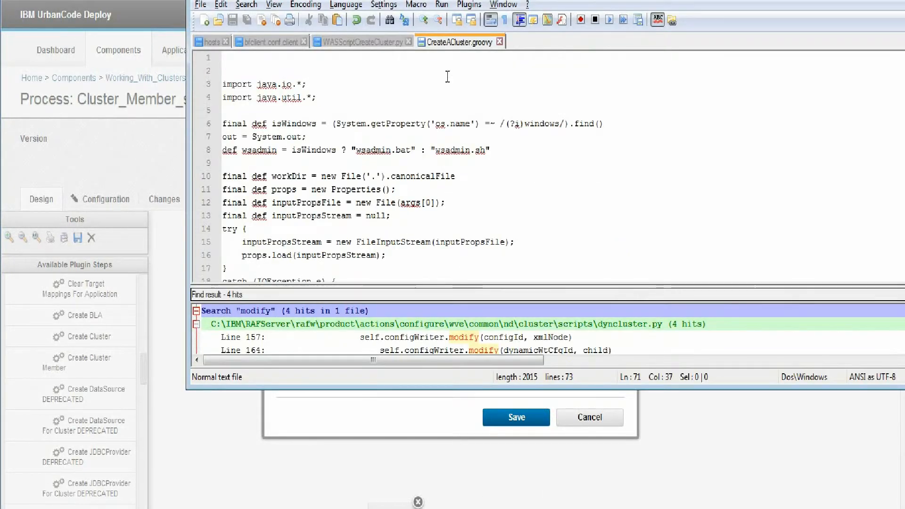
{"action": "left_click", "coordinate": [380, 42]}
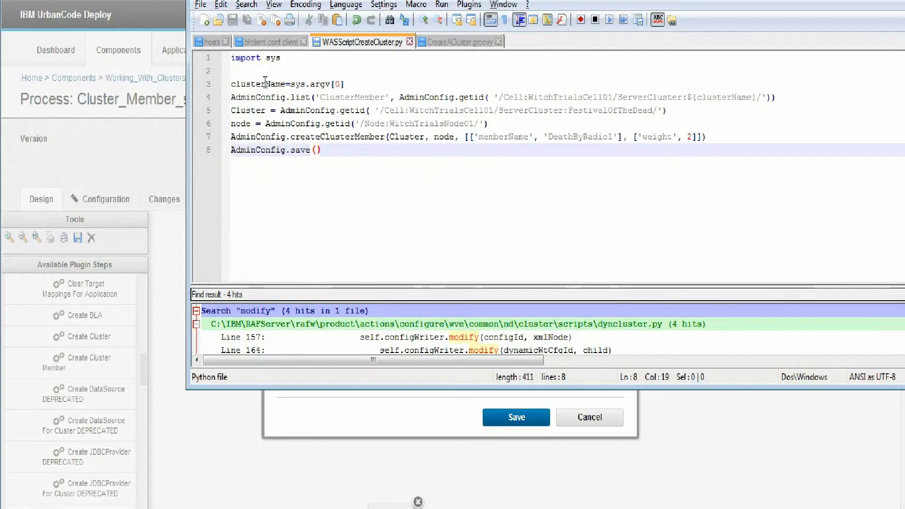
{"action": "left_click_drag", "start_coordinate": [241, 86], "coordinate": [392, 139]}
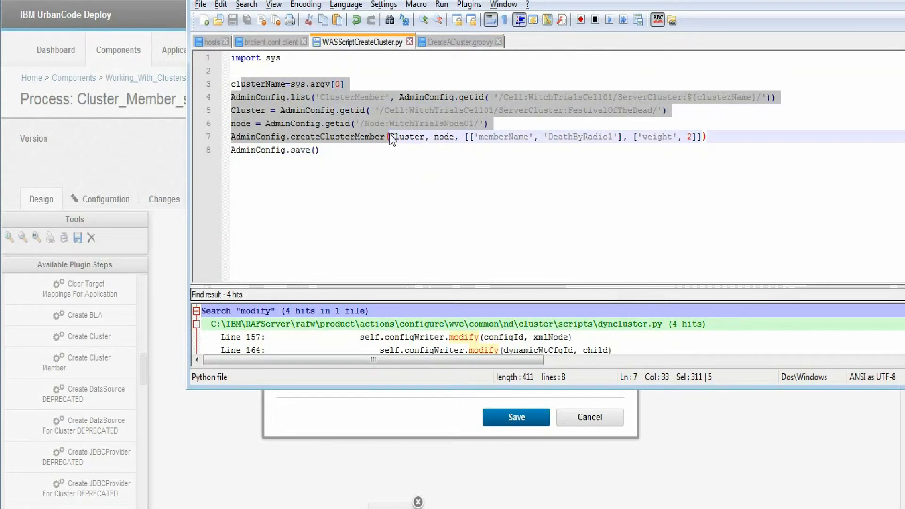
{"action": "left_click", "coordinate": [421, 161]}
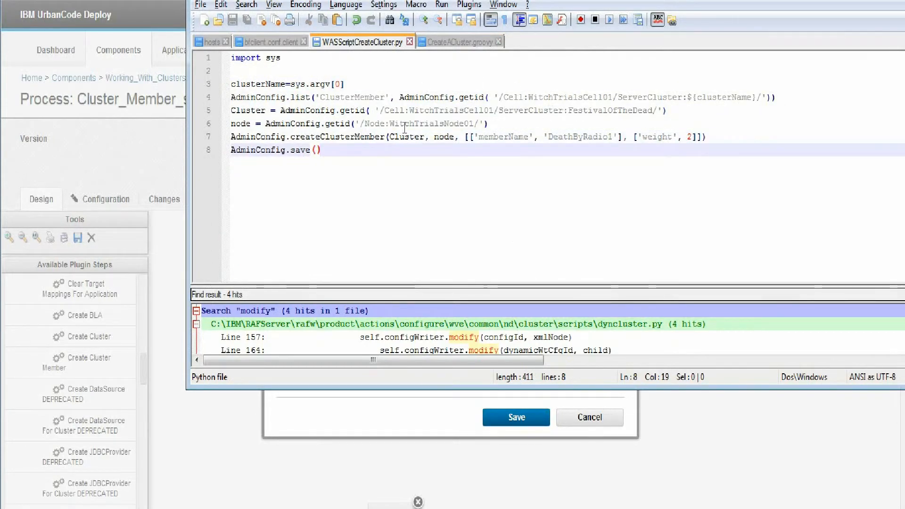
{"action": "left_click", "coordinate": [448, 41]}
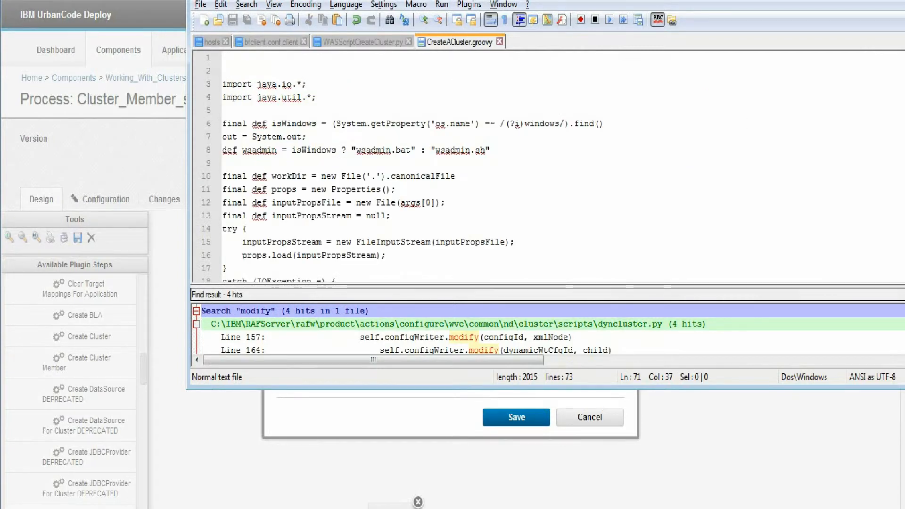
{"action": "scroll", "coordinate": [543, 165], "scroll_direction": "down", "scroll_amount": 17}
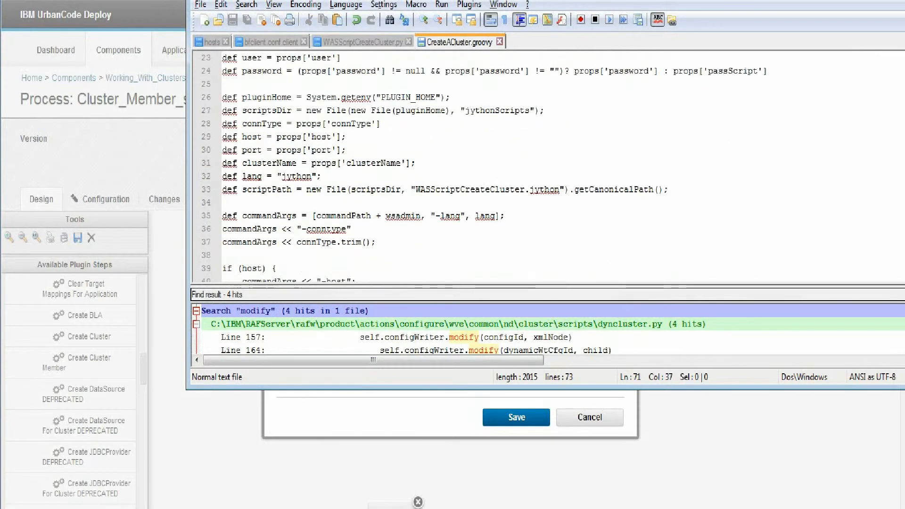
{"action": "scroll", "coordinate": [542, 165], "scroll_direction": "down", "scroll_amount": 2}
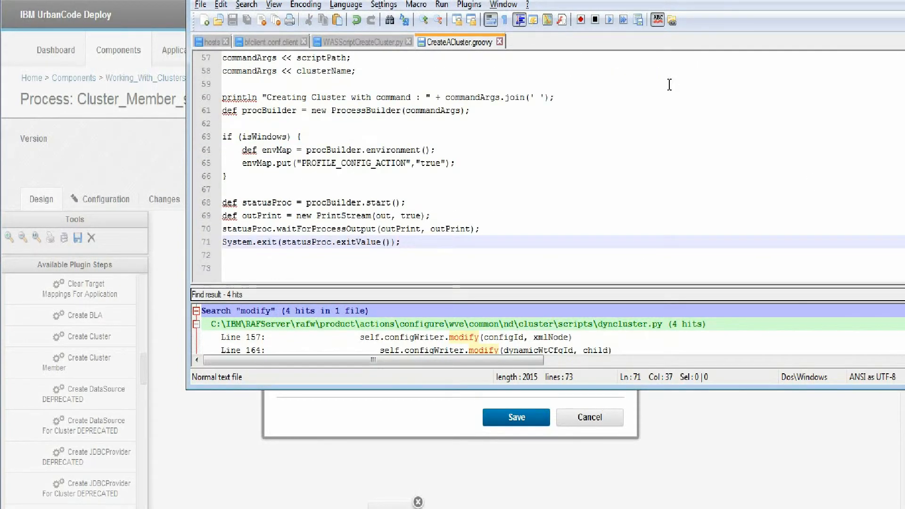
{"action": "key", "text": "super+Down"}
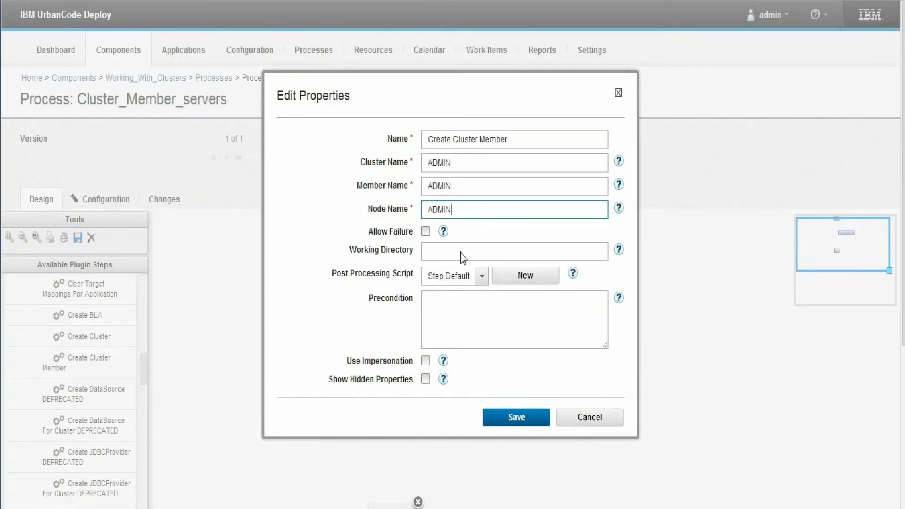
Save the Create Cluster Member properties, and connect Start to that step and that step to Finish
{"action": "left_click", "coordinate": [537, 427]}
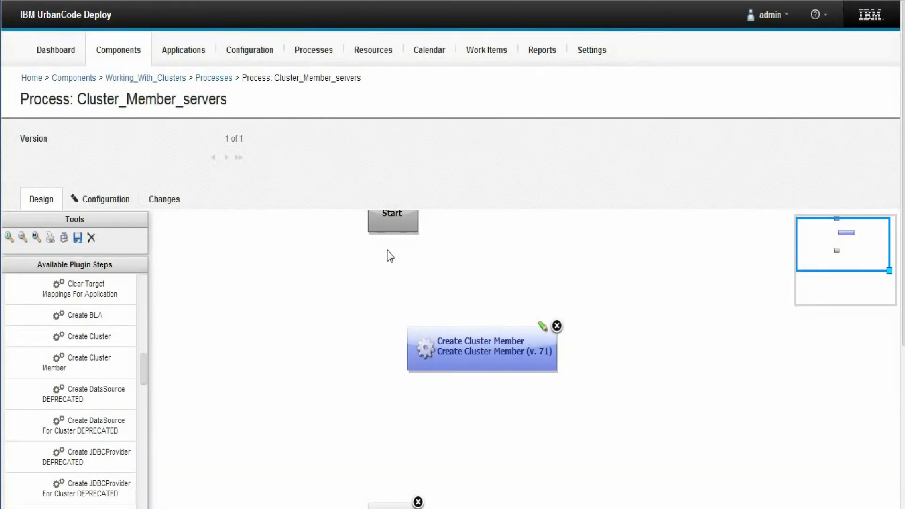
{"action": "left_click_drag", "start_coordinate": [397, 216], "coordinate": [470, 361]}
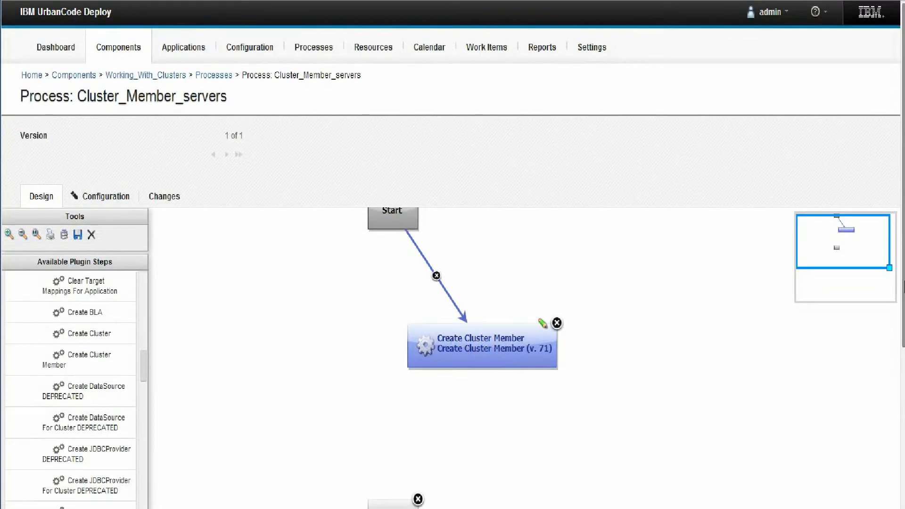
{"action": "scroll", "coordinate": [765, 301], "scroll_direction": "down", "scroll_amount": 2}
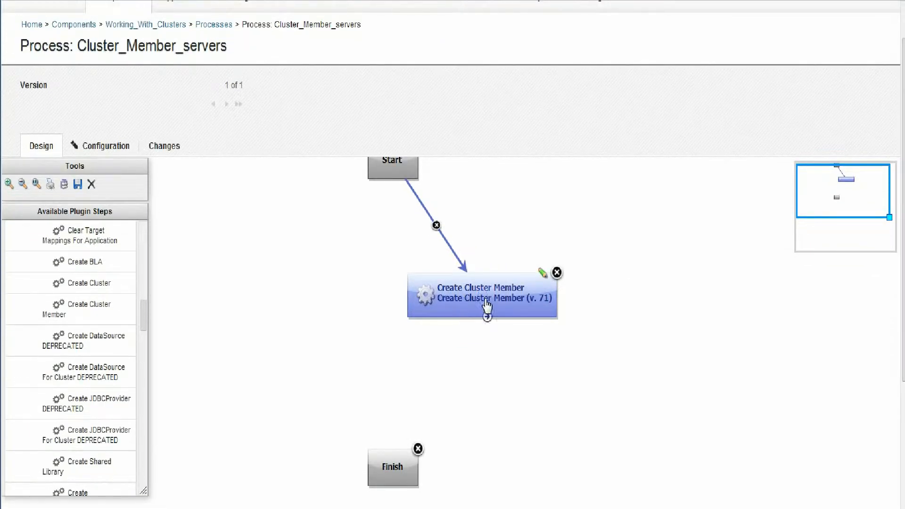
{"action": "left_click_drag", "start_coordinate": [484, 306], "coordinate": [393, 471]}
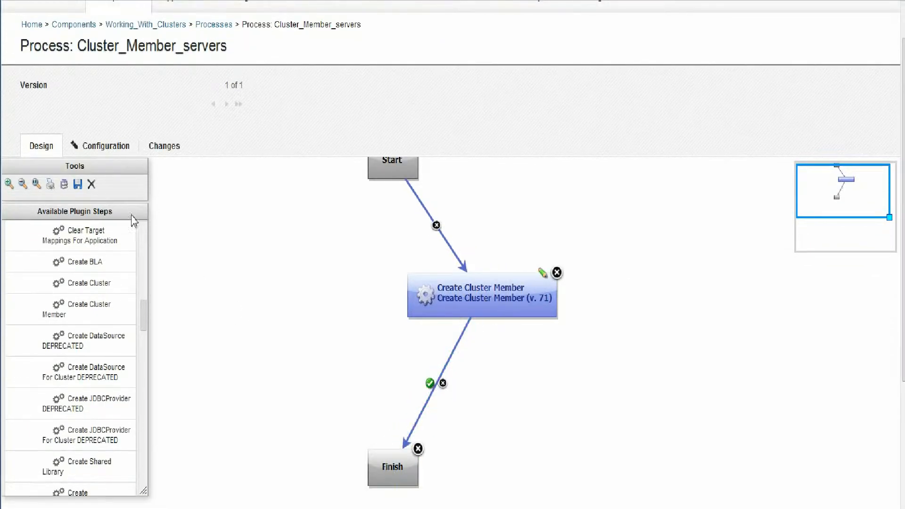
Save the Cluster_Member_servers process design and return to the template's process list
{"action": "left_click", "coordinate": [78, 184]}
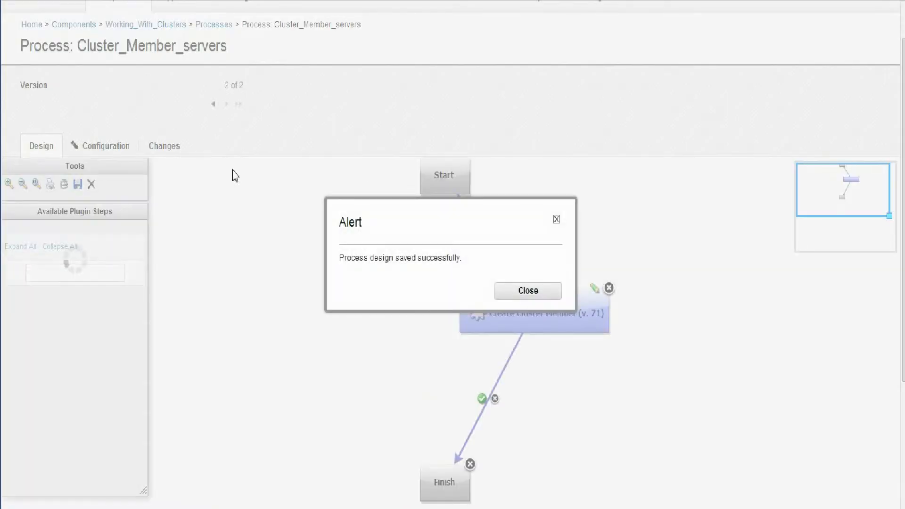
{"action": "left_click", "coordinate": [536, 293]}
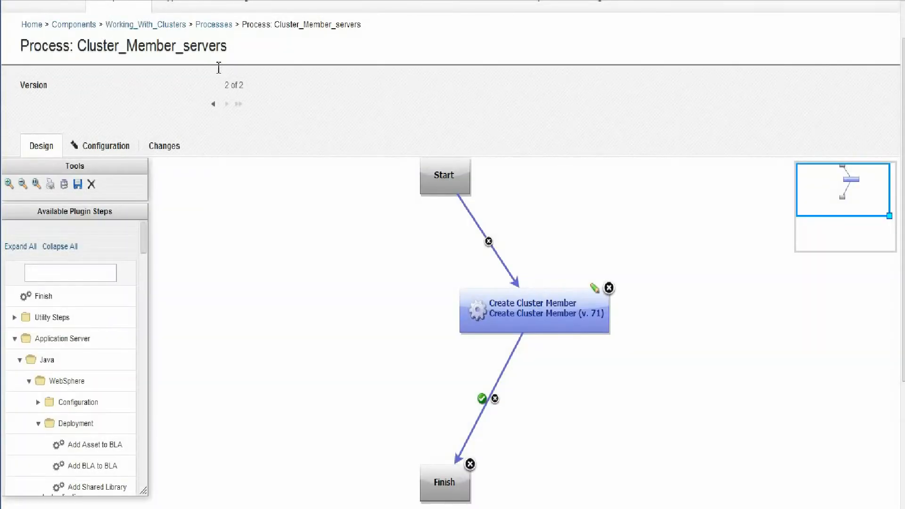
{"action": "left_click", "coordinate": [210, 25]}
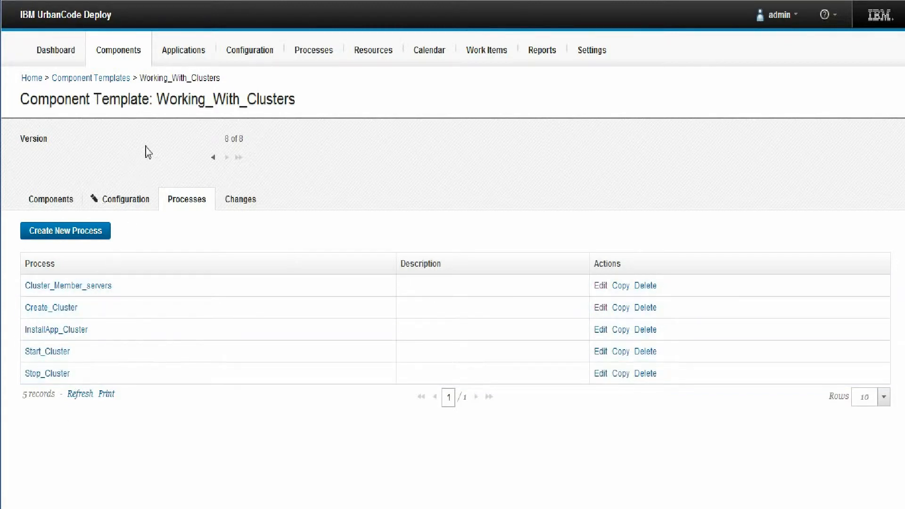
Begin a new component named Clustering based on the Working_With_Clusters template
{"action": "left_click", "coordinate": [121, 49]}
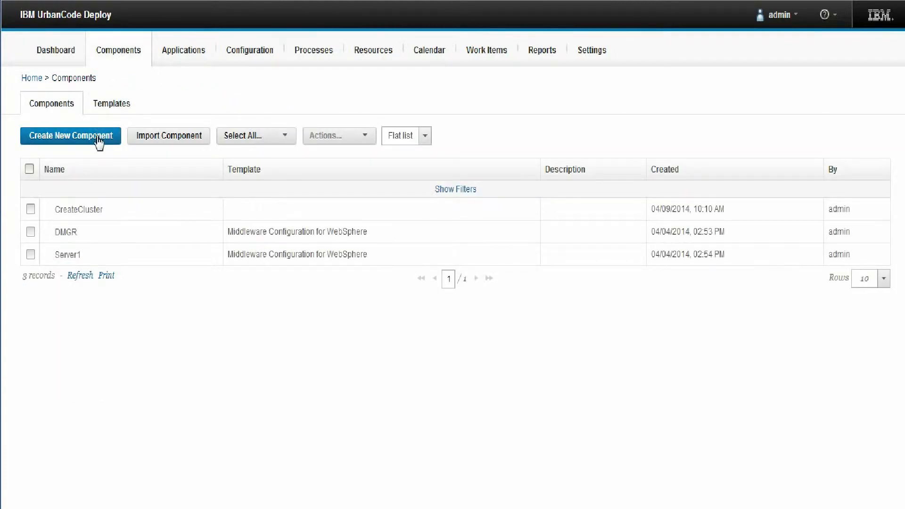
{"action": "left_click", "coordinate": [98, 141]}
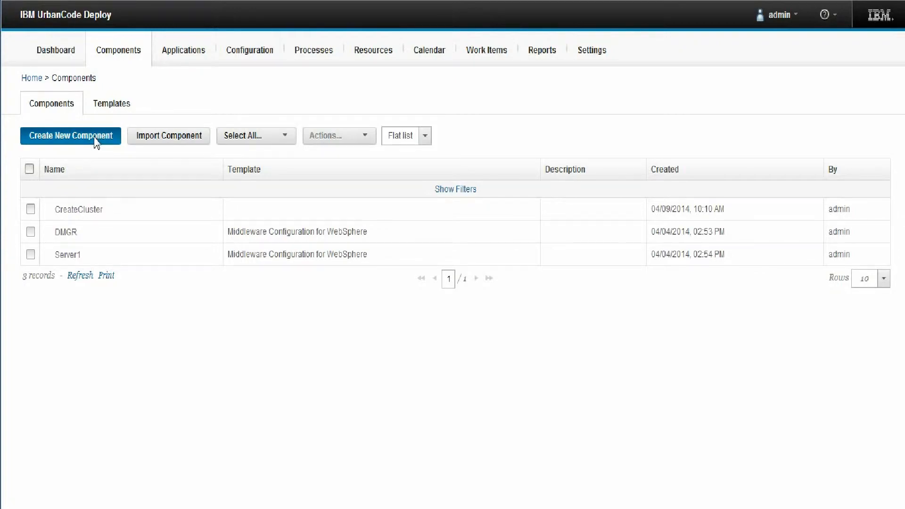
{"action": "type", "text": "Clustering"}
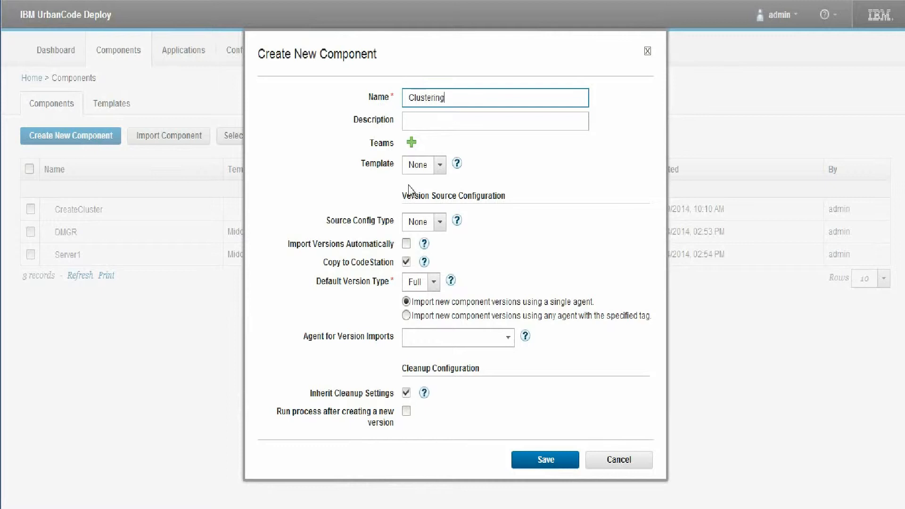
{"action": "left_click", "coordinate": [440, 165]}
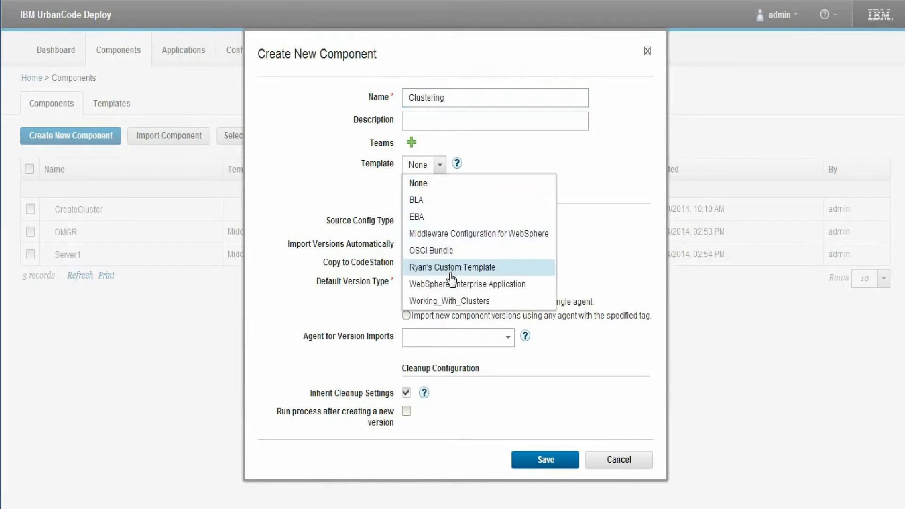
{"action": "left_click", "coordinate": [450, 301]}
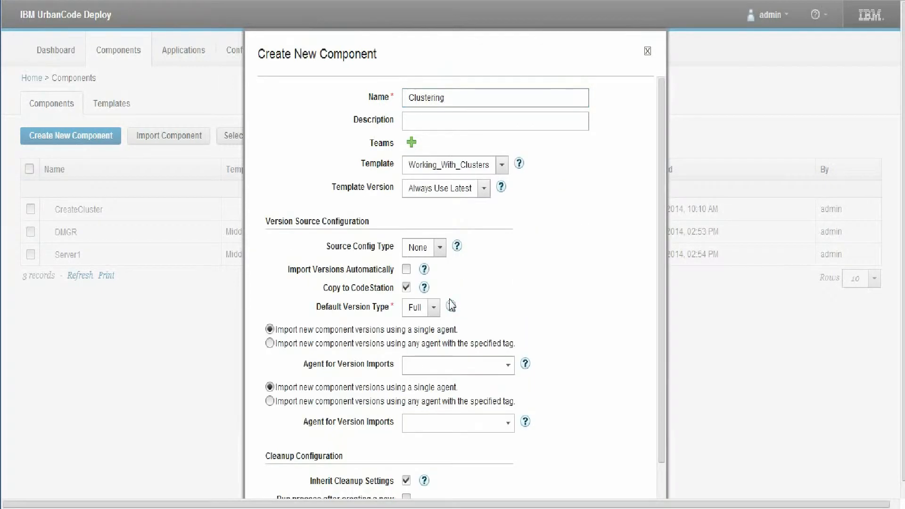
Keep the template version at Always Use Latest, save the Clustering component and show its processes
{"action": "left_click_drag", "start_coordinate": [660, 162], "coordinate": [666, 373]}
{"action": "left_click", "coordinate": [485, 135]}
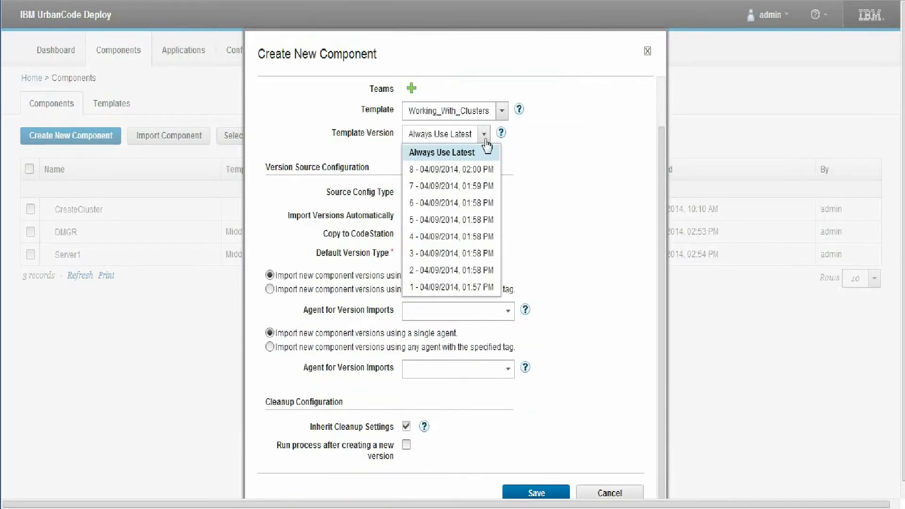
{"action": "left_click", "coordinate": [486, 138]}
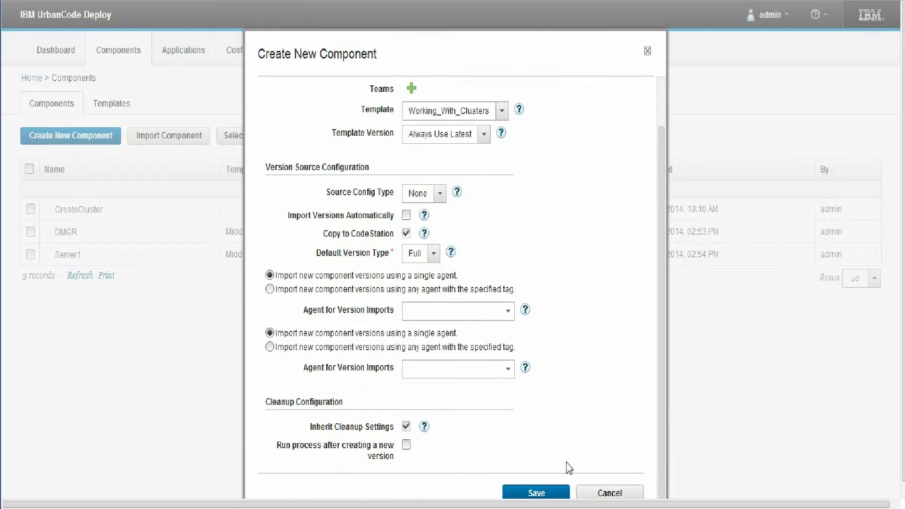
{"action": "left_click", "coordinate": [556, 494]}
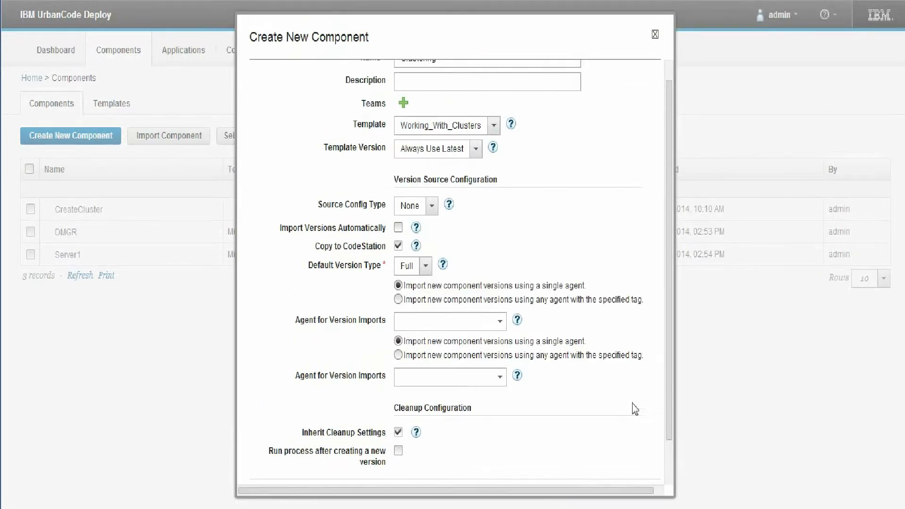
{"action": "left_click_drag", "start_coordinate": [668, 390], "coordinate": [671, 436]}
{"action": "left_click", "coordinate": [568, 455]}
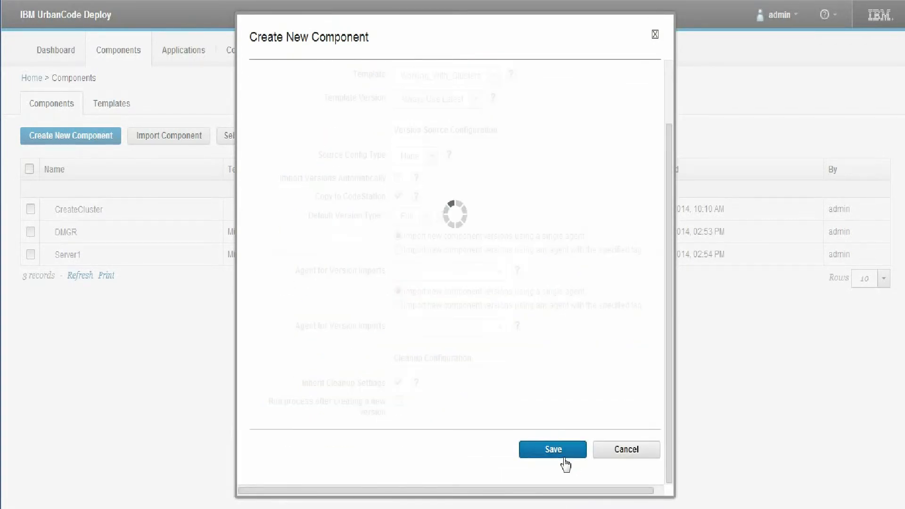
{"action": "left_click", "coordinate": [316, 223]}
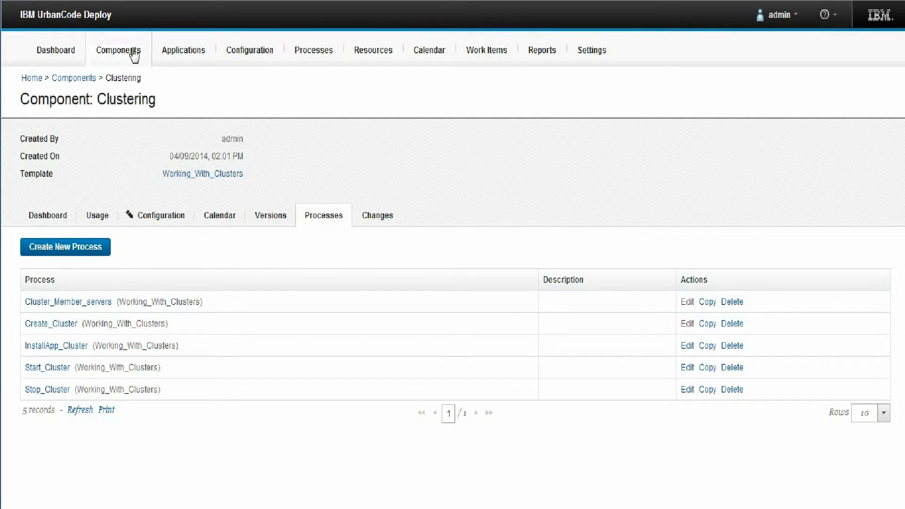
Delete the CreateCluster resource under WebSphereCell - Dmgr01 from the WebSphere 8 application's WebSphere Prod environment
{"action": "left_click", "coordinate": [191, 50]}
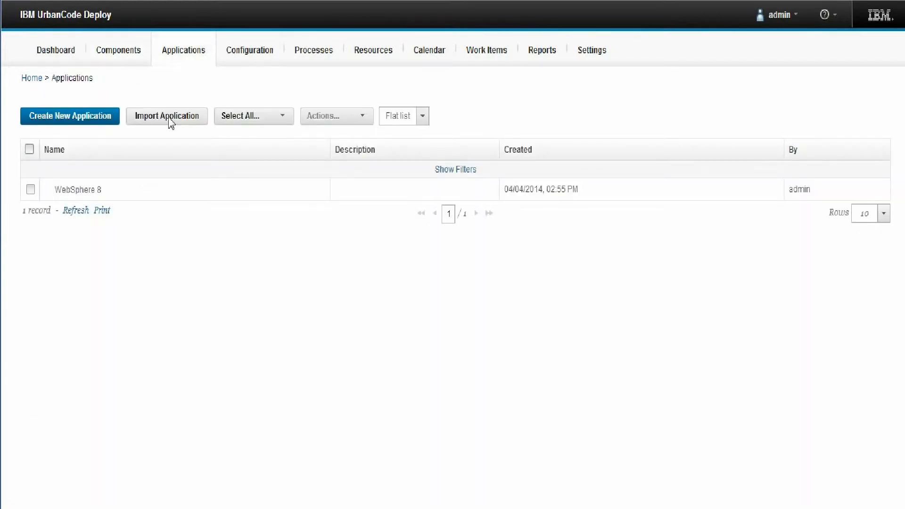
{"action": "left_click", "coordinate": [81, 193]}
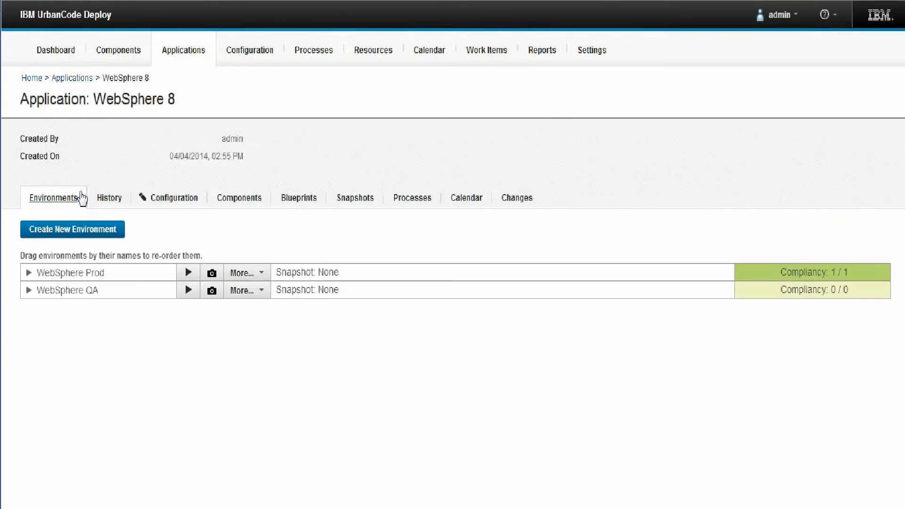
{"action": "left_click", "coordinate": [89, 276]}
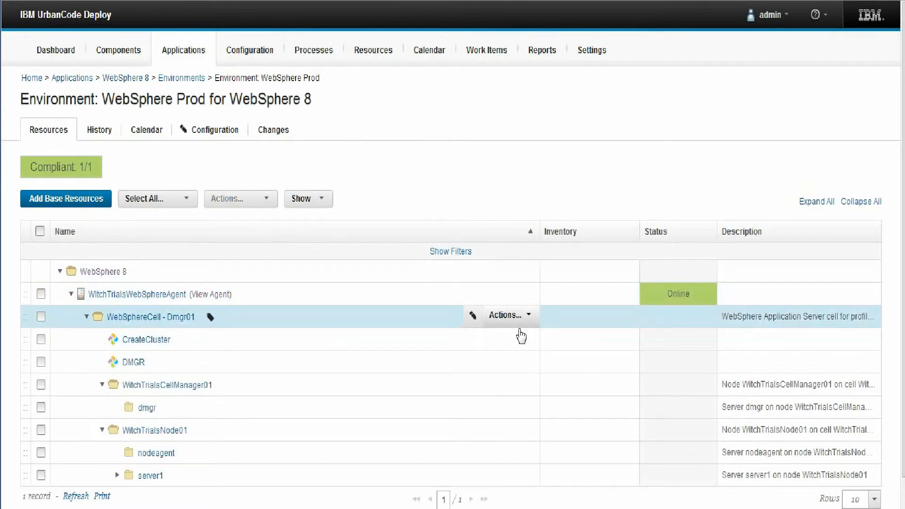
{"action": "left_click", "coordinate": [518, 337]}
{"action": "left_click", "coordinate": [515, 397]}
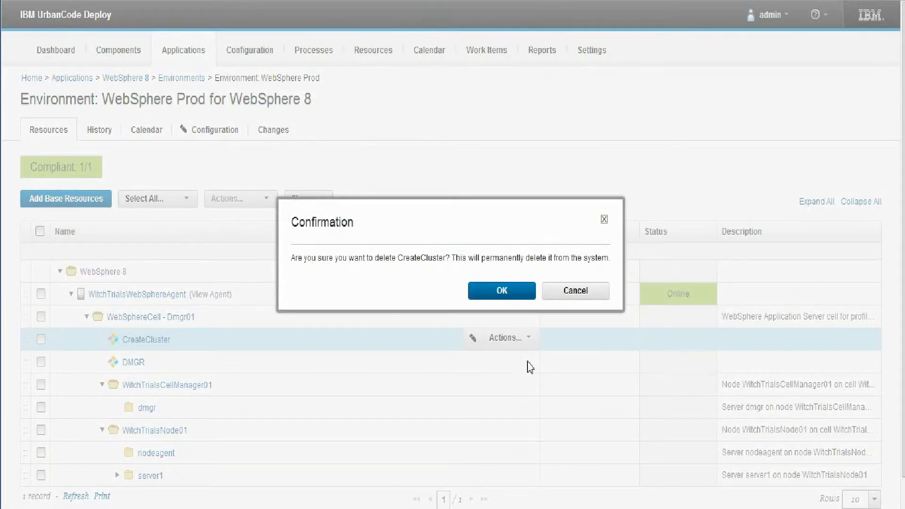
{"action": "left_click", "coordinate": [514, 292]}
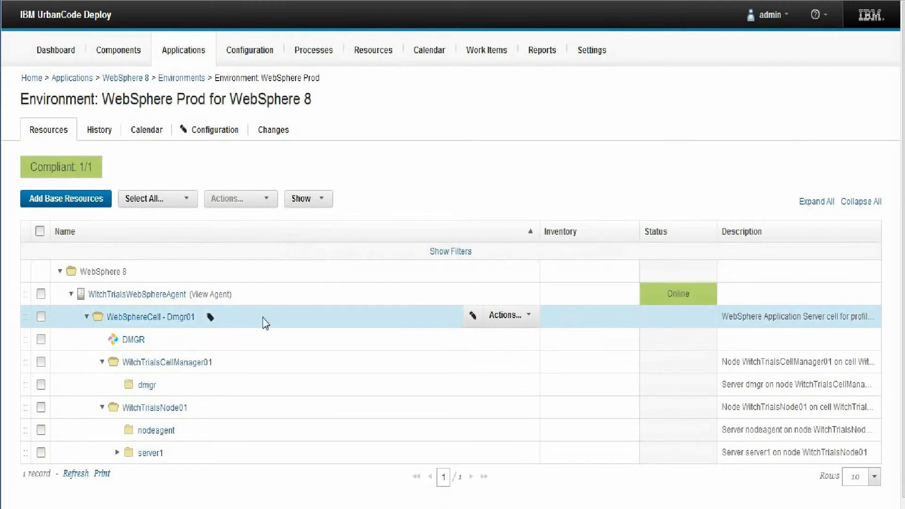
{"action": "left_click", "coordinate": [507, 315]}
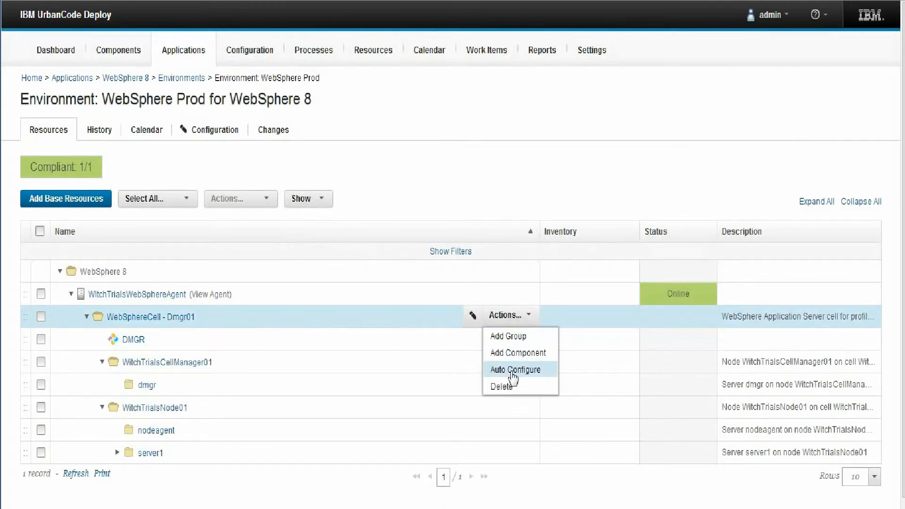
{"action": "left_click", "coordinate": [513, 355]}
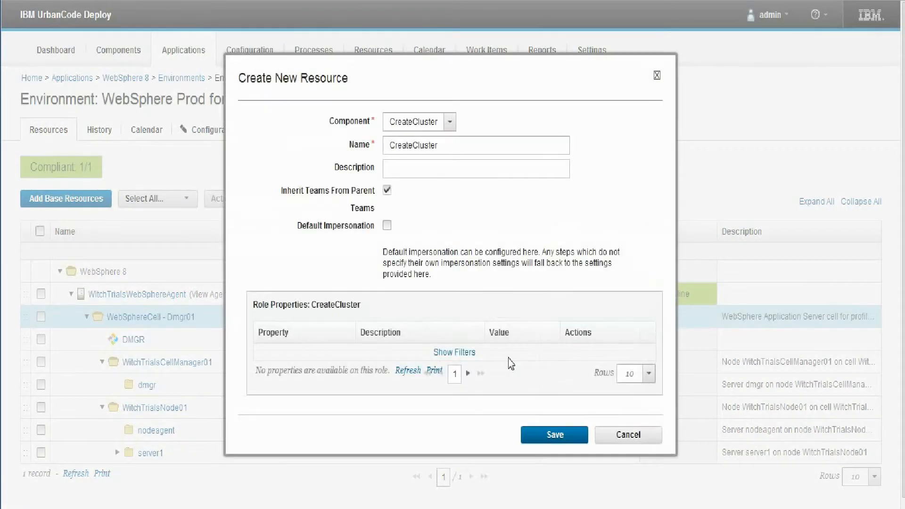
{"action": "left_click", "coordinate": [452, 123]}
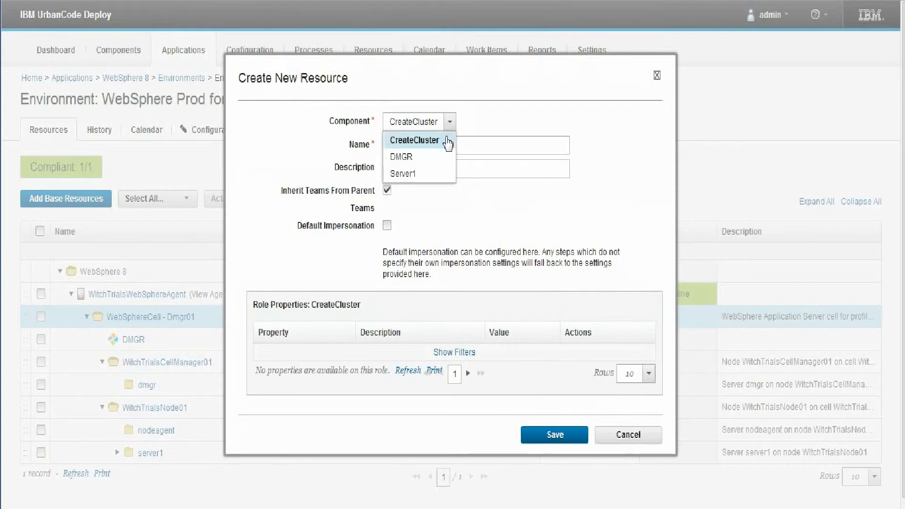
{"action": "left_click", "coordinate": [637, 432]}
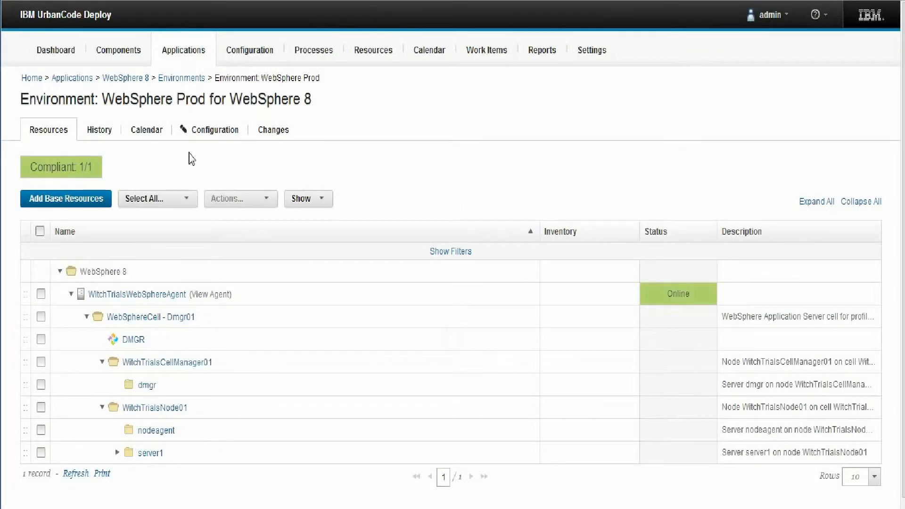
Add the Clustering component to the WebSphere 8 application's components
{"action": "left_click", "coordinate": [186, 51]}
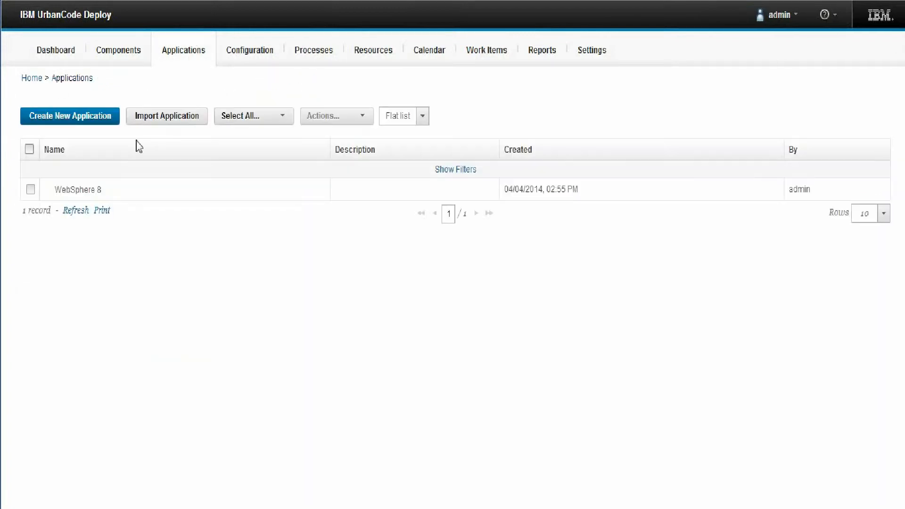
{"action": "left_click", "coordinate": [77, 190]}
{"action": "left_click", "coordinate": [238, 202]}
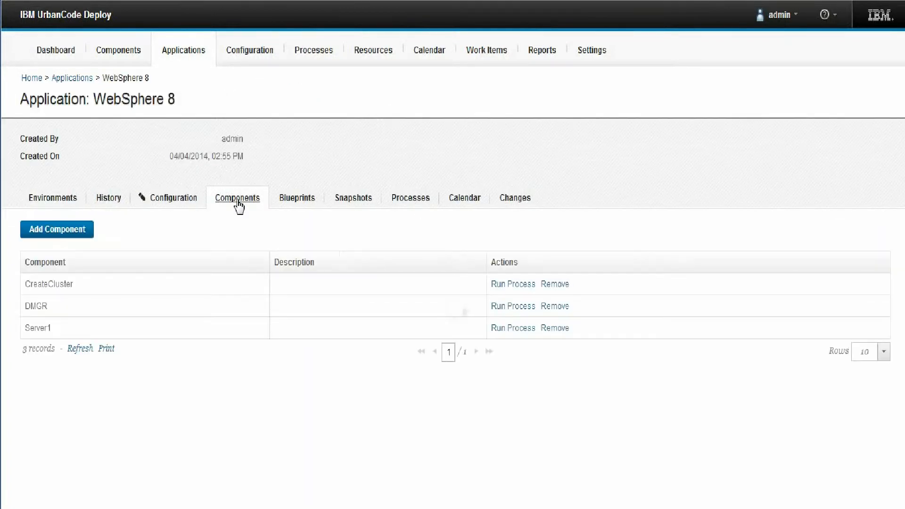
{"action": "left_click", "coordinate": [70, 232]}
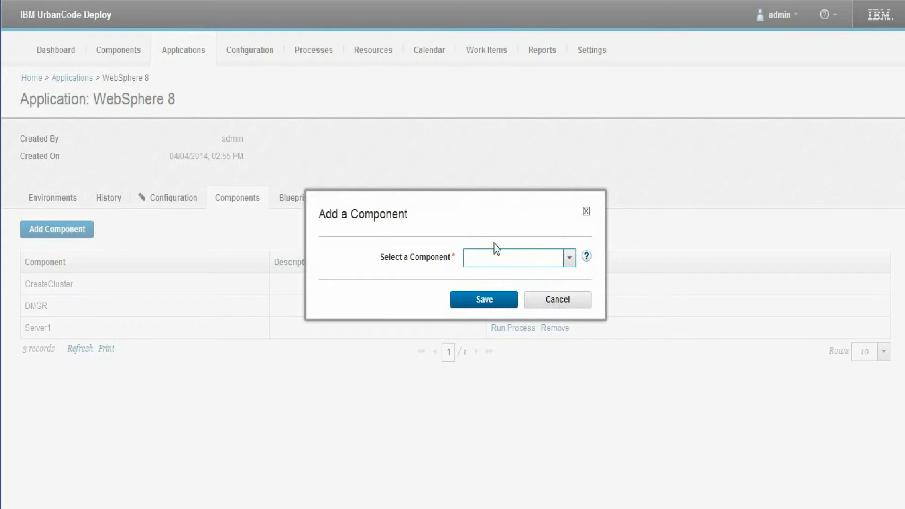
{"action": "left_click", "coordinate": [569, 260]}
{"action": "left_click", "coordinate": [563, 274]}
{"action": "left_click", "coordinate": [486, 302]}
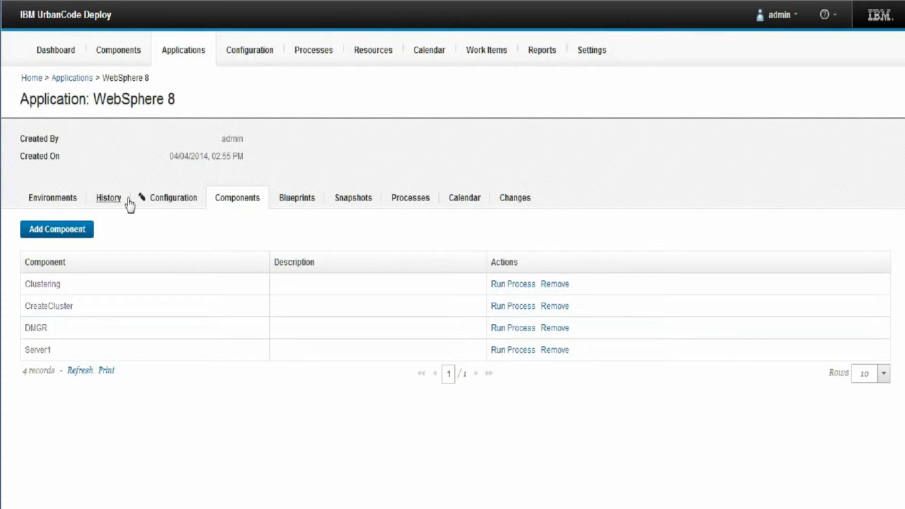
Add the Clustering component as a resource under WebSphereCell - Dmgr01 in the WebSphere Prod environment
{"action": "left_click", "coordinate": [69, 202]}
{"action": "left_click", "coordinate": [92, 279]}
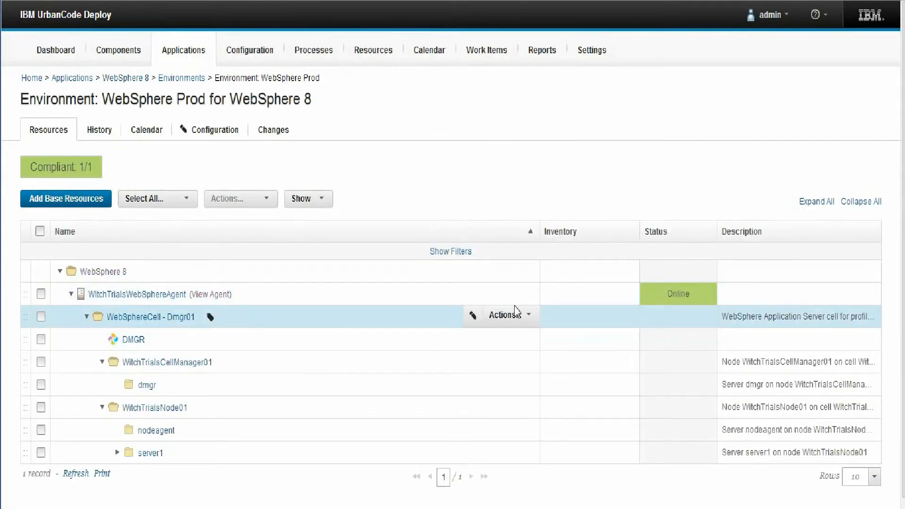
{"action": "left_click", "coordinate": [519, 315]}
{"action": "left_click", "coordinate": [518, 354]}
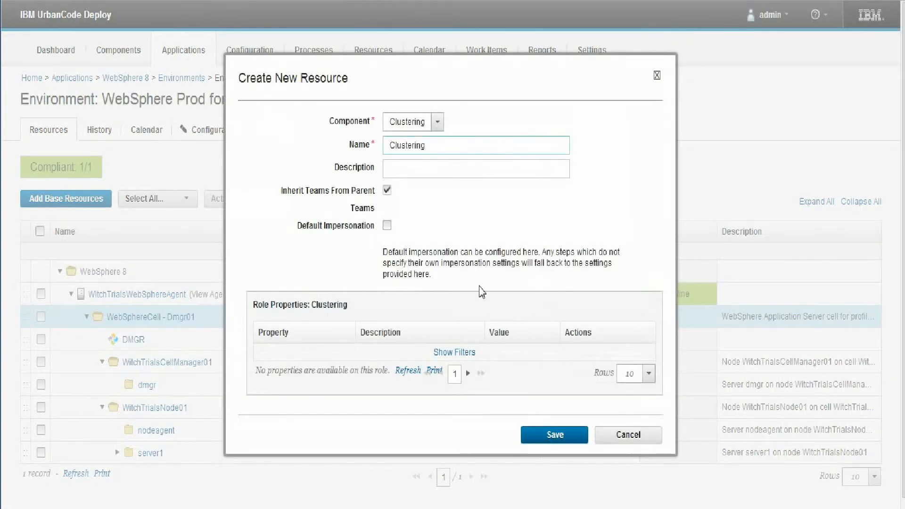
{"action": "left_click", "coordinate": [555, 434]}
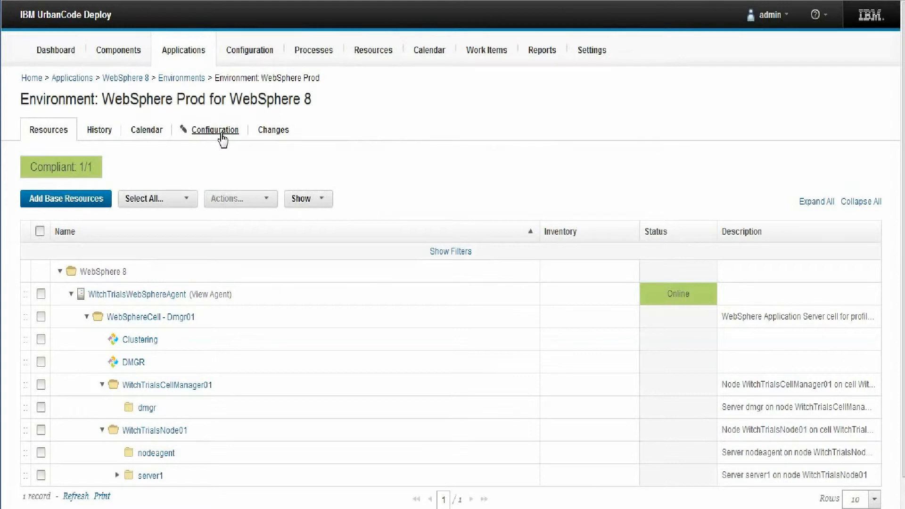
Create an application process named WorkingClusters in the WebSphere 8 application, keeping the default inventory and offline agent settings
{"action": "left_click", "coordinate": [199, 59]}
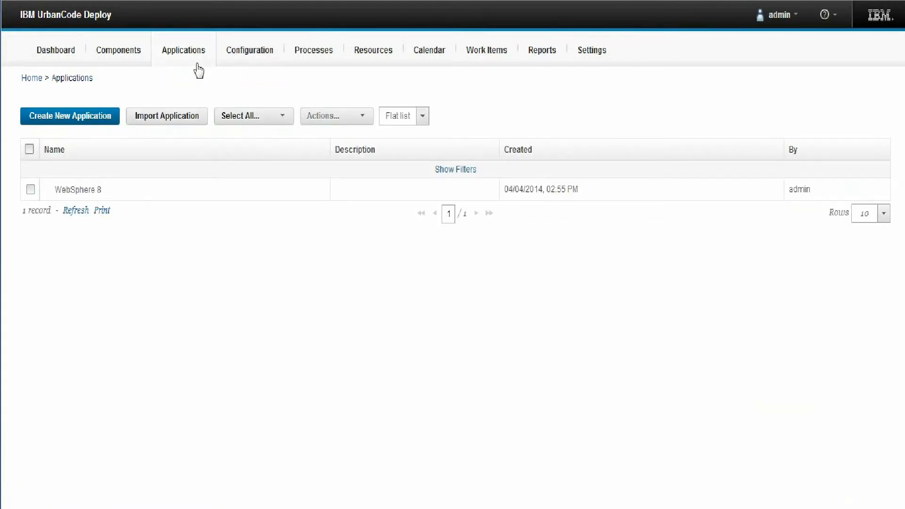
{"action": "left_click", "coordinate": [81, 189]}
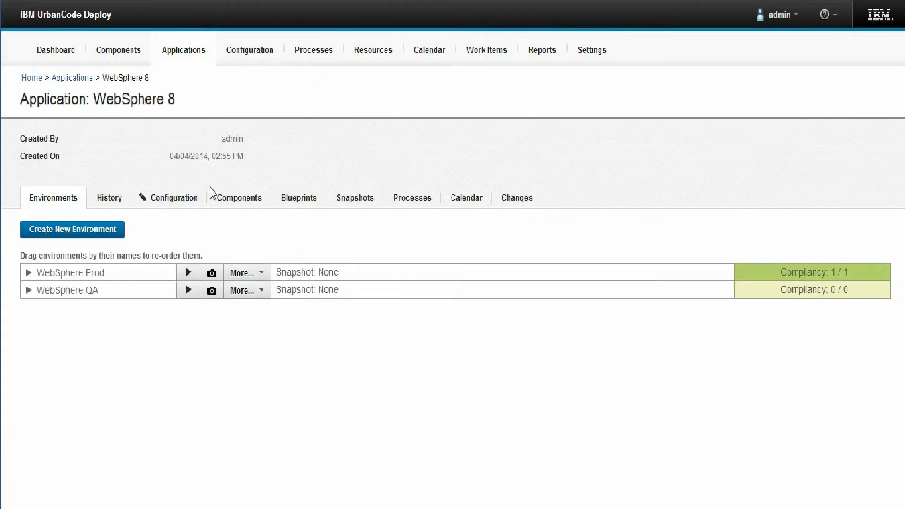
{"action": "left_click", "coordinate": [412, 196]}
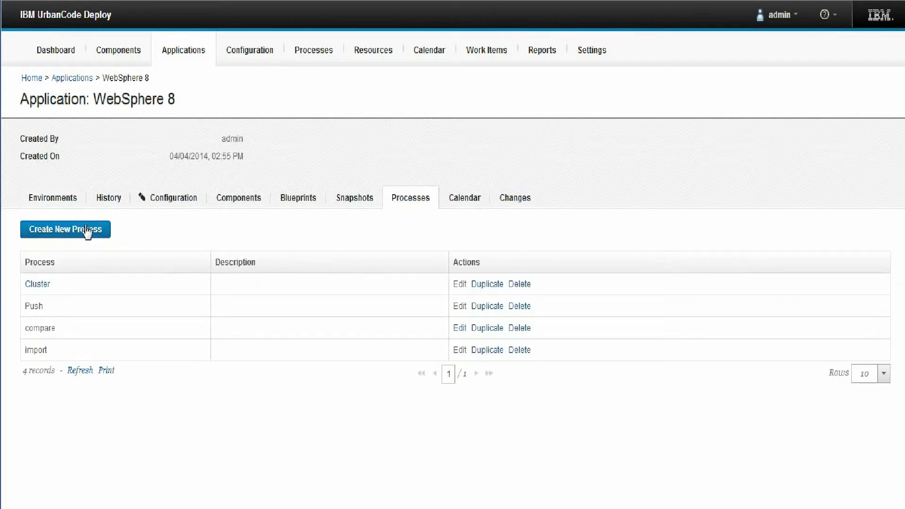
{"action": "left_click", "coordinate": [84, 233]}
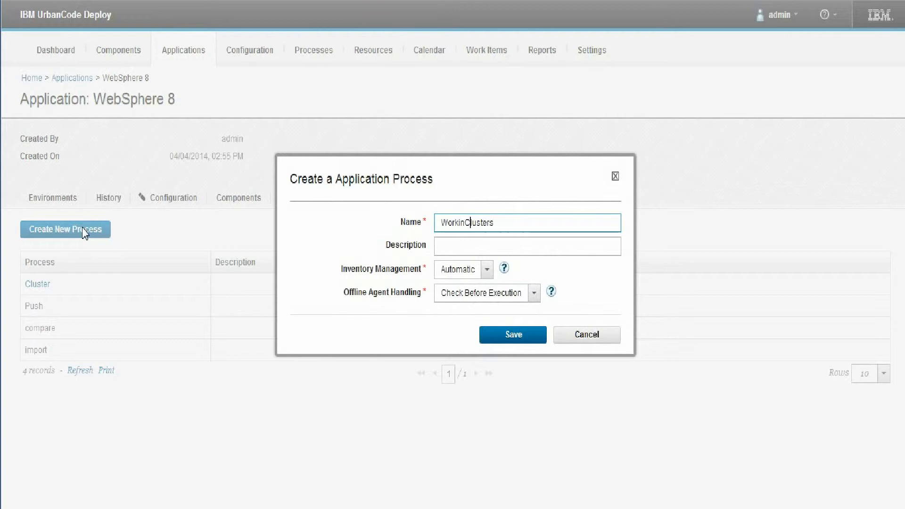
{"action": "type", "text": "g"}
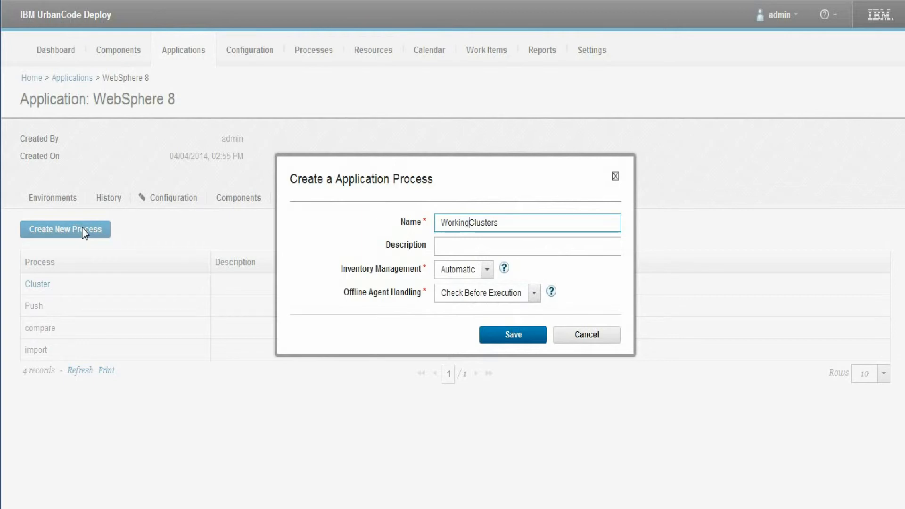
{"action": "left_click", "coordinate": [513, 344]}
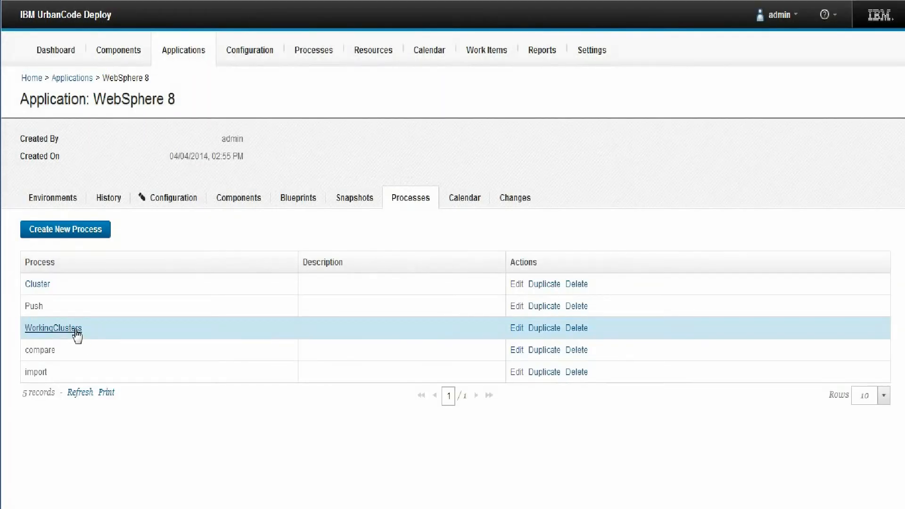
Add the Clustering component's Create_Cluster process to the WorkingClusters design as a step named CreateCluster
{"action": "left_click", "coordinate": [77, 329]}
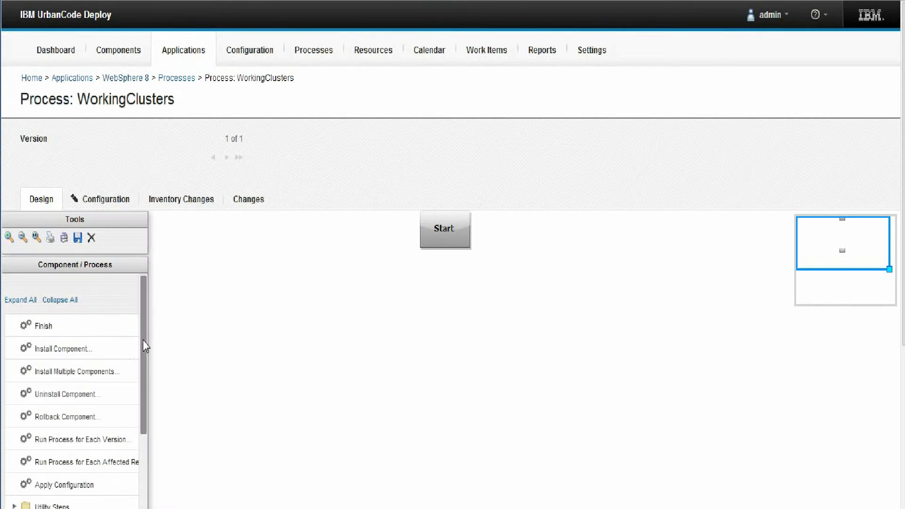
{"action": "left_click_drag", "start_coordinate": [143, 340], "coordinate": [139, 479]}
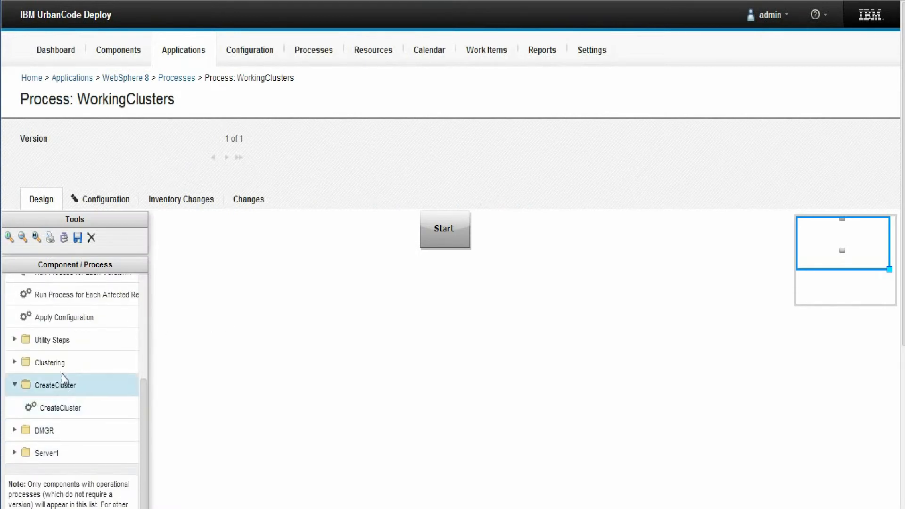
{"action": "left_click", "coordinate": [15, 363]}
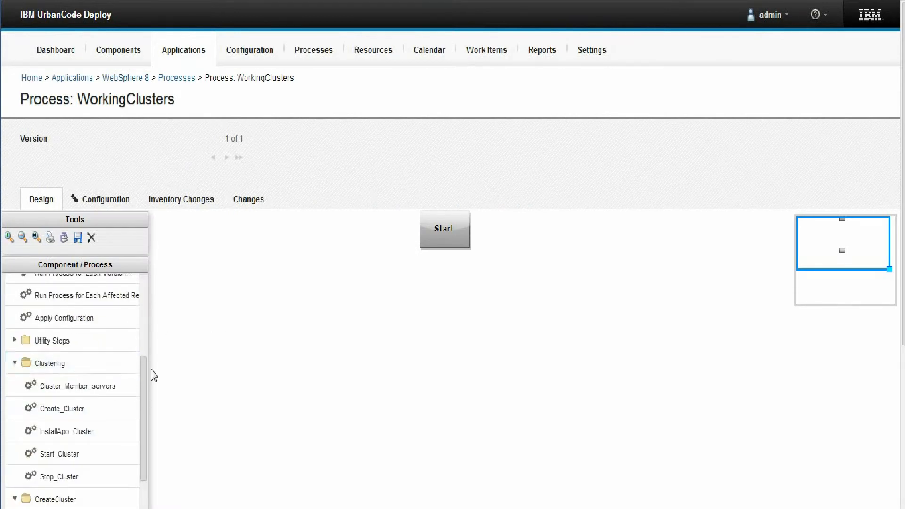
{"action": "left_click_drag", "start_coordinate": [145, 380], "coordinate": [147, 403]}
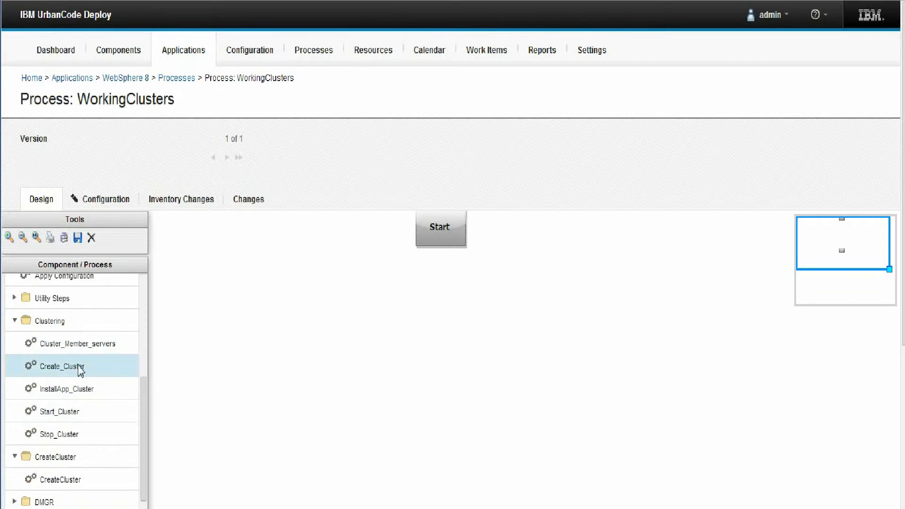
{"action": "left_click_drag", "start_coordinate": [80, 370], "coordinate": [436, 309]}
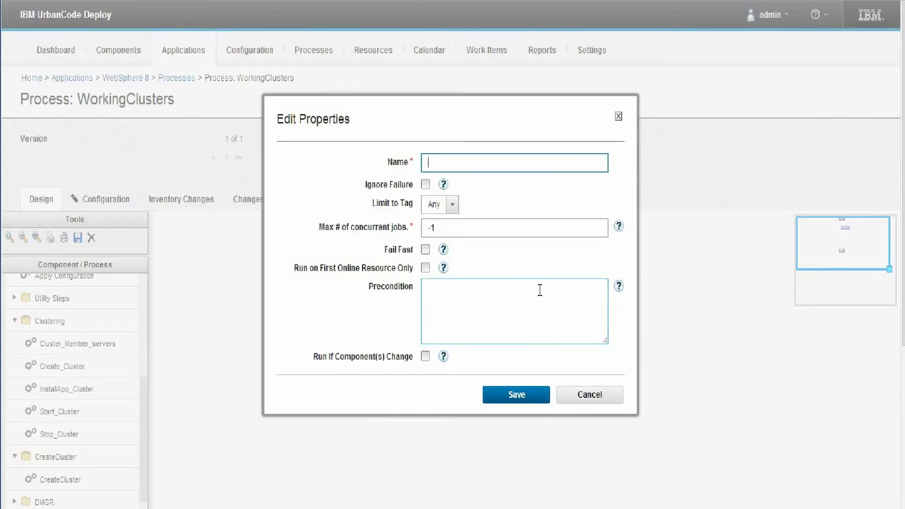
{"action": "type", "text": "CreateCluster"}
{"action": "left_click", "coordinate": [505, 399]}
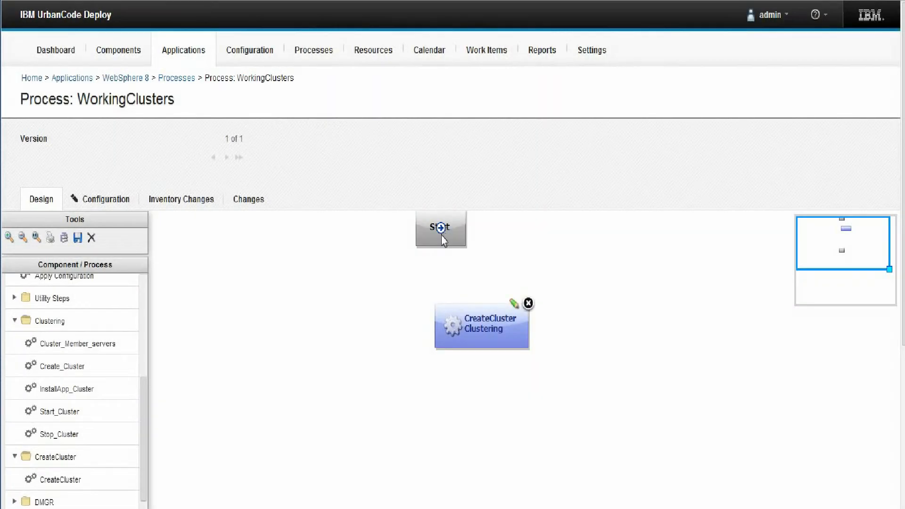
Connect Start to the CreateCluster step and that step to Finish, and save the WorkingClusters process design
{"action": "left_click_drag", "start_coordinate": [441, 230], "coordinate": [486, 329]}
{"action": "scroll", "coordinate": [868, 311], "scroll_direction": "down", "scroll_amount": 3}
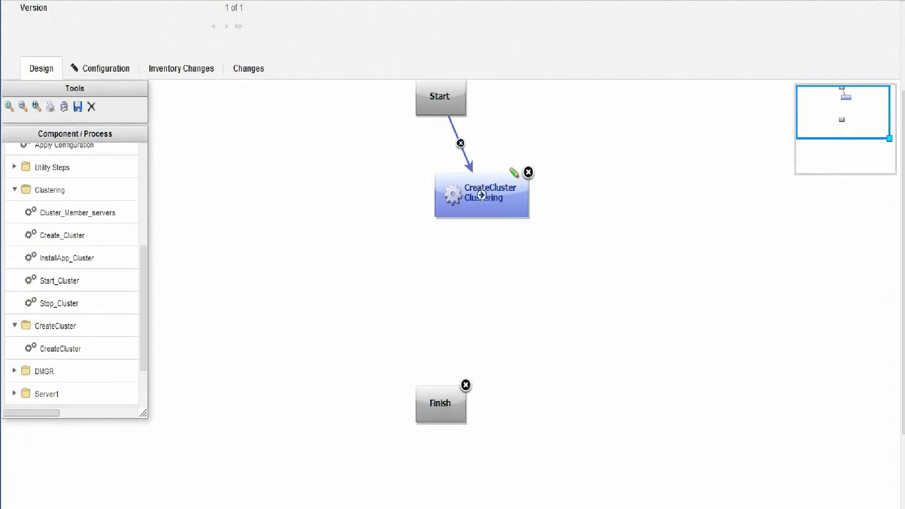
{"action": "left_click_drag", "start_coordinate": [481, 194], "coordinate": [459, 405]}
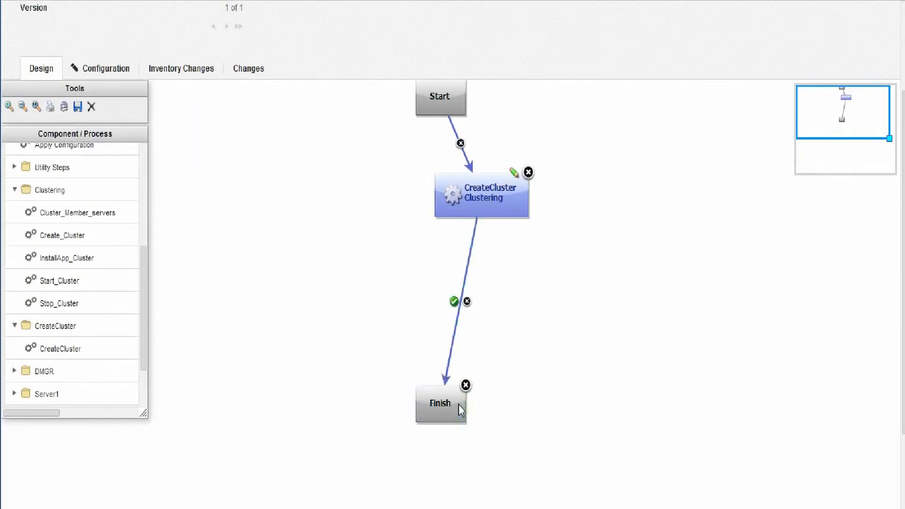
{"action": "left_click", "coordinate": [78, 106]}
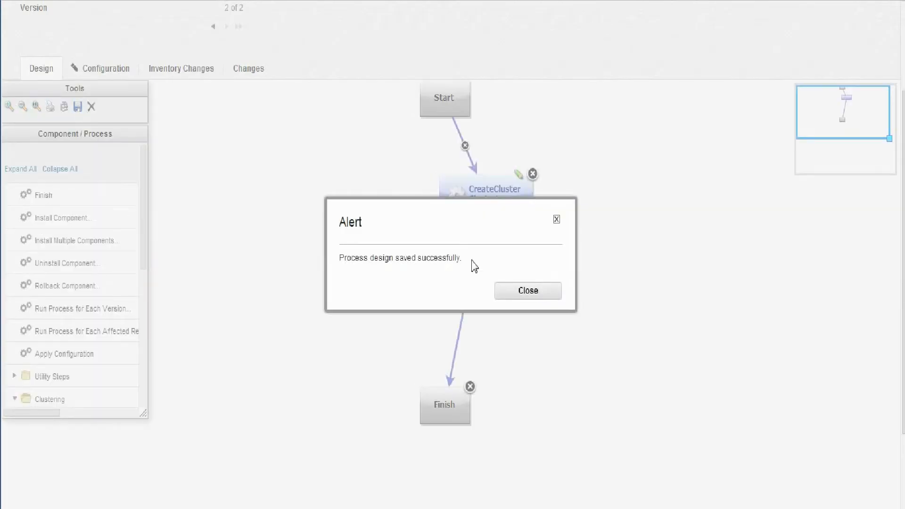
{"action": "left_click", "coordinate": [521, 295]}
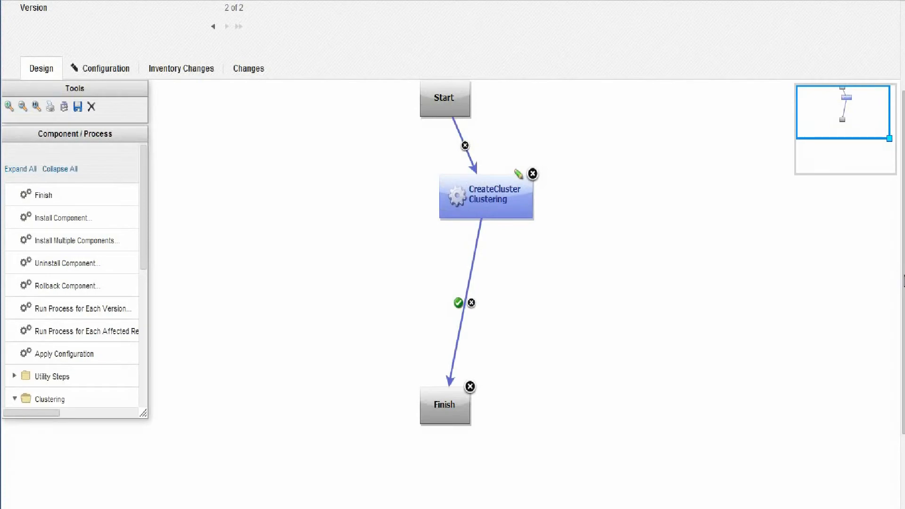
Return to the WebSphere 8 application's list of environments
{"action": "scroll", "coordinate": [521, 56], "scroll_direction": "up", "scroll_amount": 2}
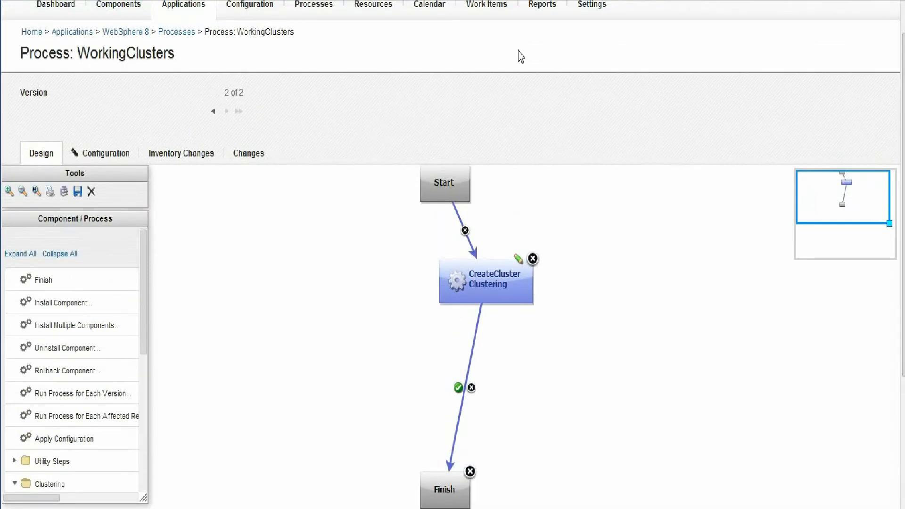
{"action": "left_click", "coordinate": [188, 8]}
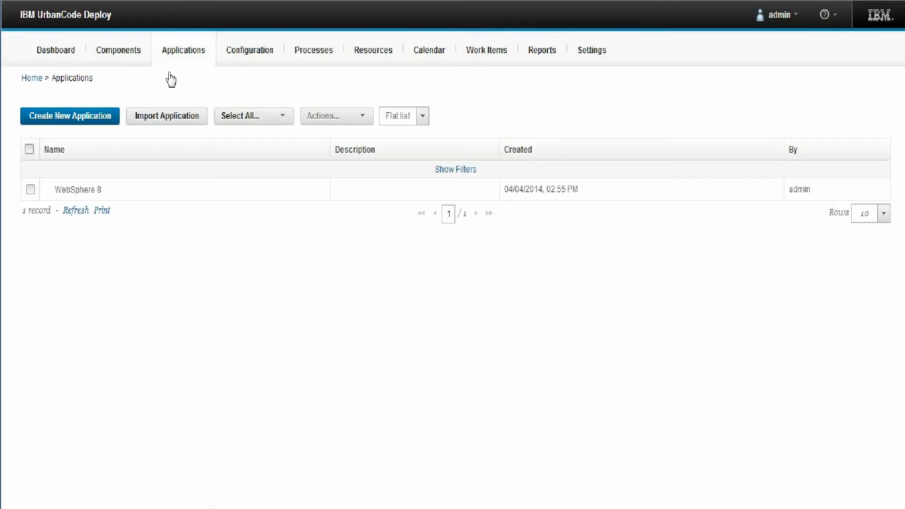
{"action": "left_click", "coordinate": [78, 189]}
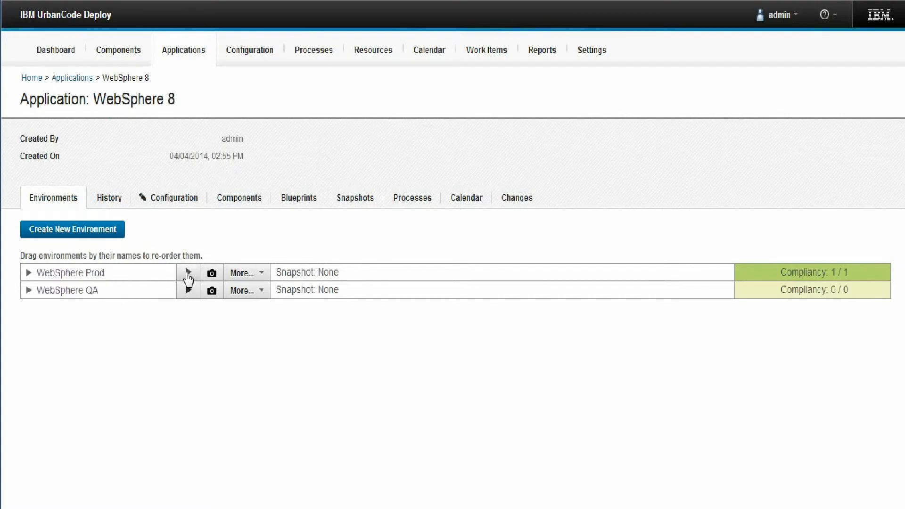
Run the Cluster process on the WebSphere Prod environment with only changed versions, and inspect its execution log
{"action": "left_click", "coordinate": [188, 274]}
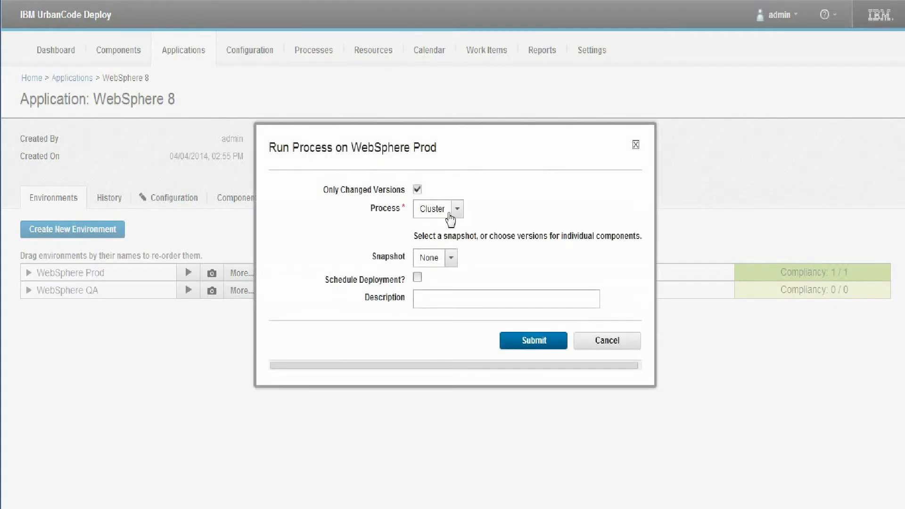
{"action": "left_click", "coordinate": [457, 210]}
{"action": "left_click", "coordinate": [457, 210]}
{"action": "left_click", "coordinate": [531, 343]}
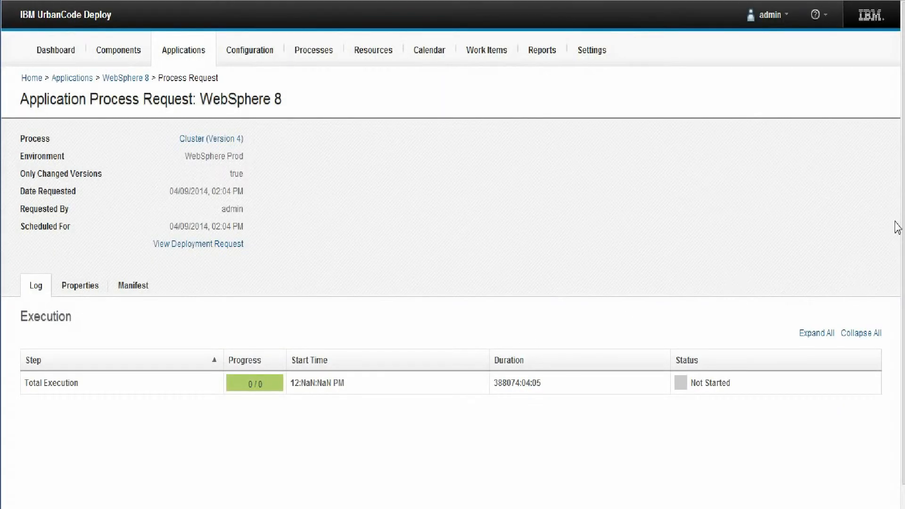
{"action": "scroll", "coordinate": [897, 228], "scroll_direction": "down", "scroll_amount": 3}
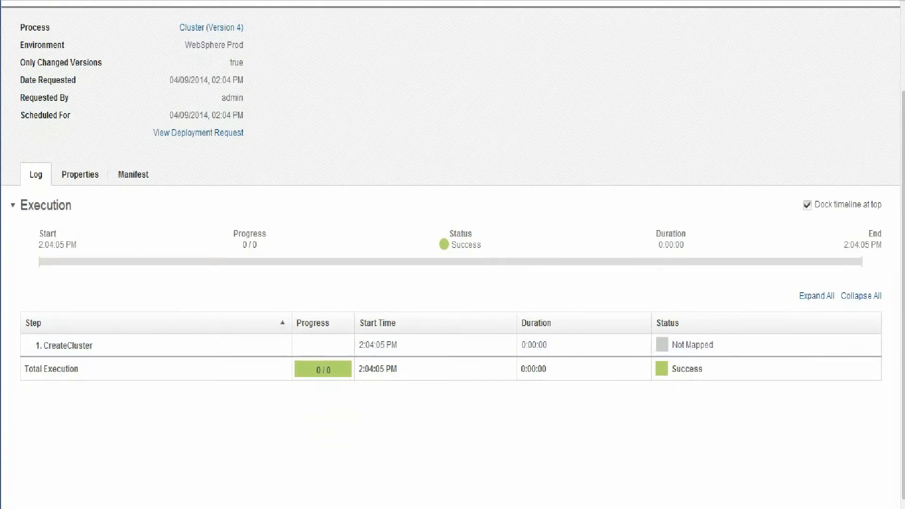
{"action": "scroll", "coordinate": [453, 255], "scroll_direction": "up", "scroll_amount": 3}
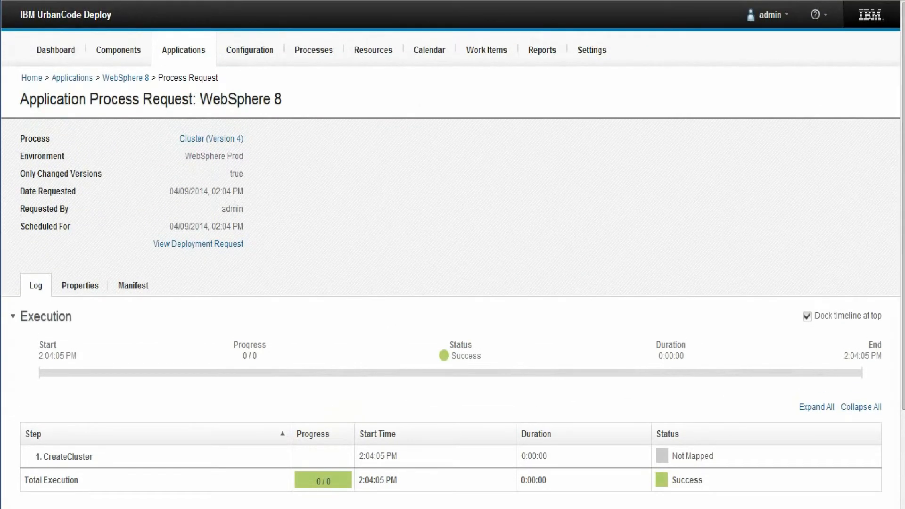
Check the resources and components mapped to the WebSphere Prod environment of the WebSphere 8 application
{"action": "left_click", "coordinate": [183, 55]}
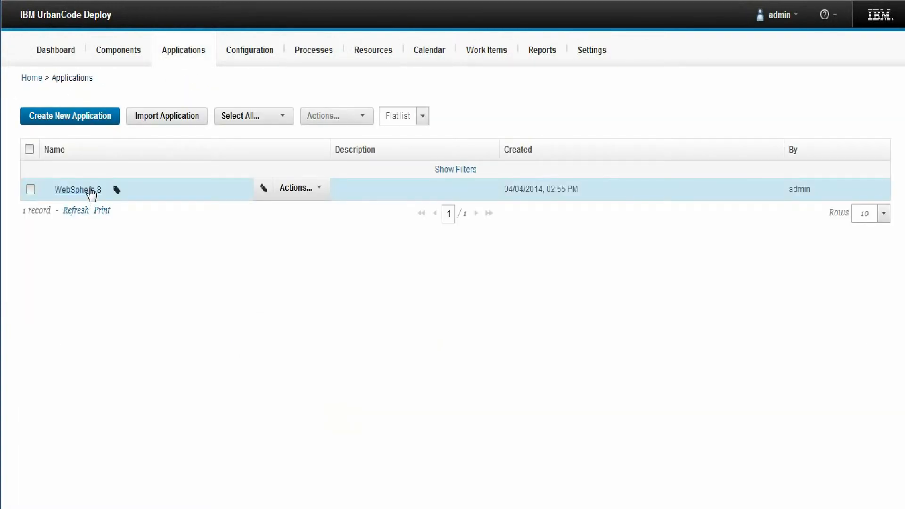
{"action": "left_click", "coordinate": [78, 189]}
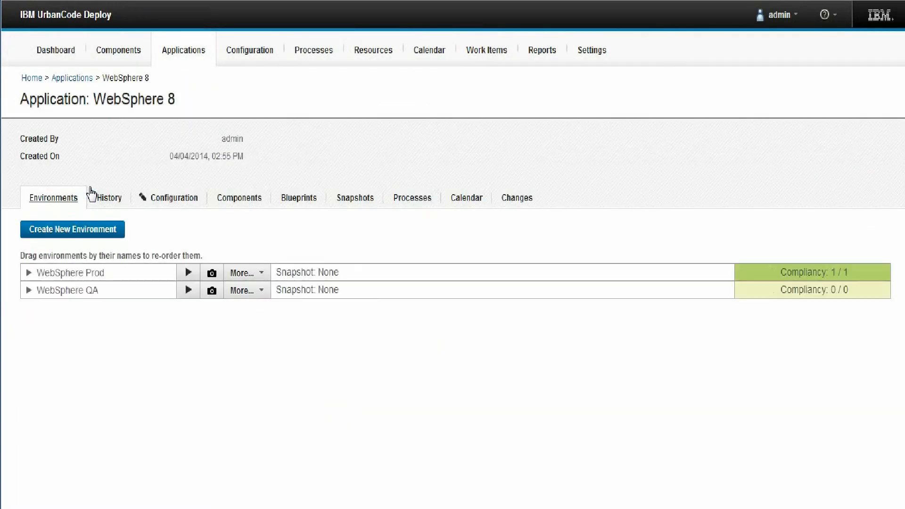
{"action": "left_click", "coordinate": [91, 274]}
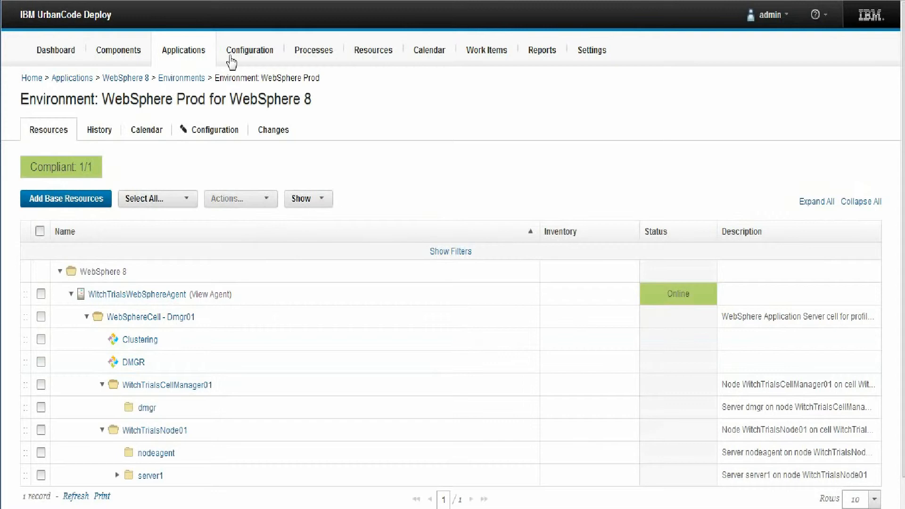
Review the design of the WebSphere 8 application's WorkingClusters process
{"action": "left_click", "coordinate": [182, 51]}
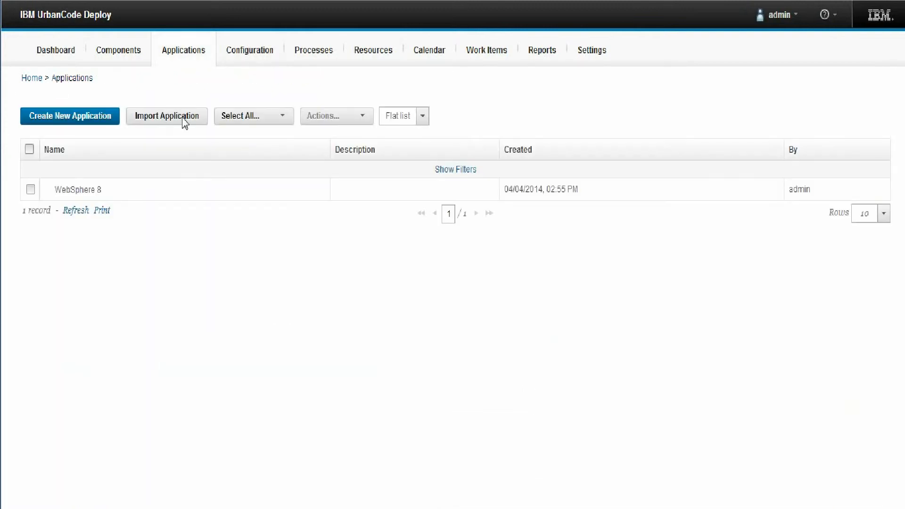
{"action": "left_click", "coordinate": [86, 191]}
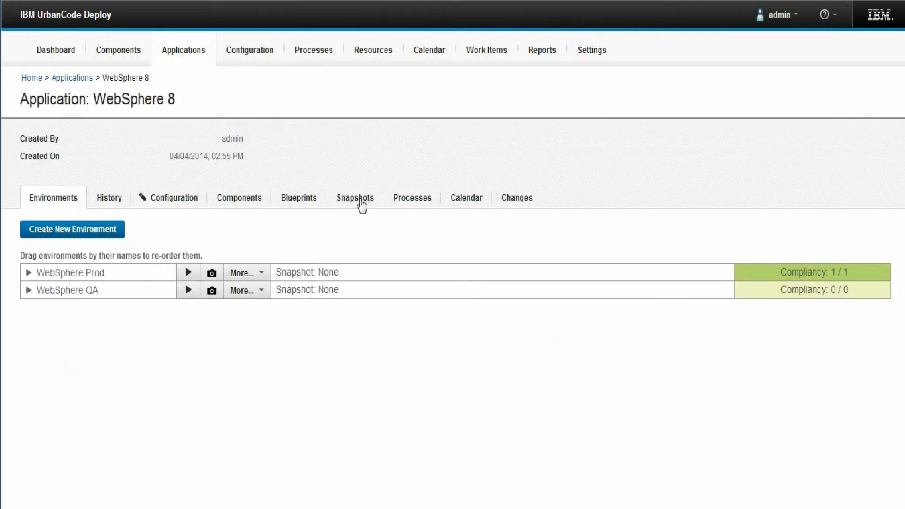
{"action": "left_click", "coordinate": [413, 199]}
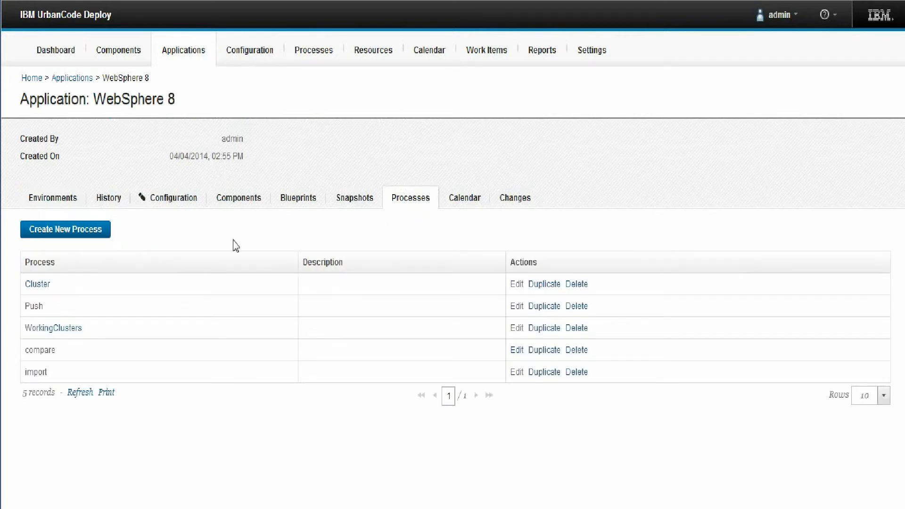
{"action": "left_click", "coordinate": [53, 328]}
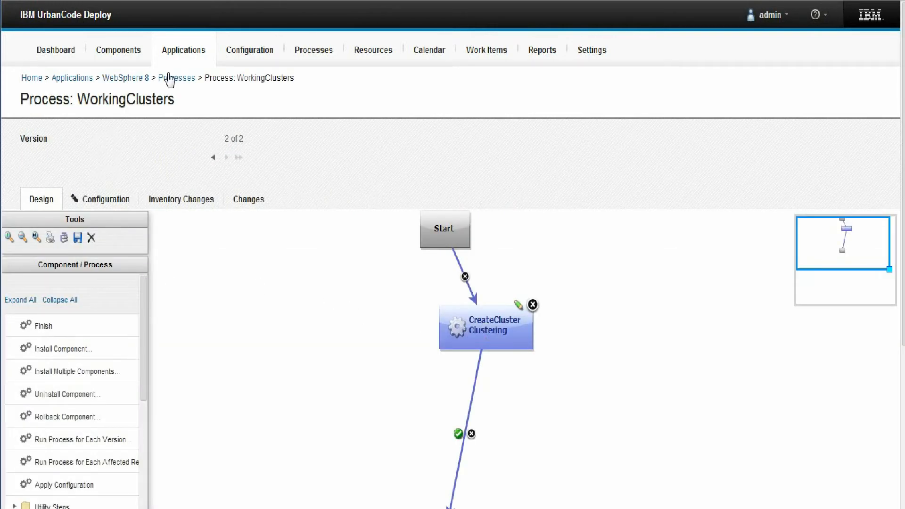
Run the WorkingClusters process on WebSphere 8's WebSphere Prod environment with only changed versions and no snapshot
{"action": "left_click", "coordinate": [182, 62]}
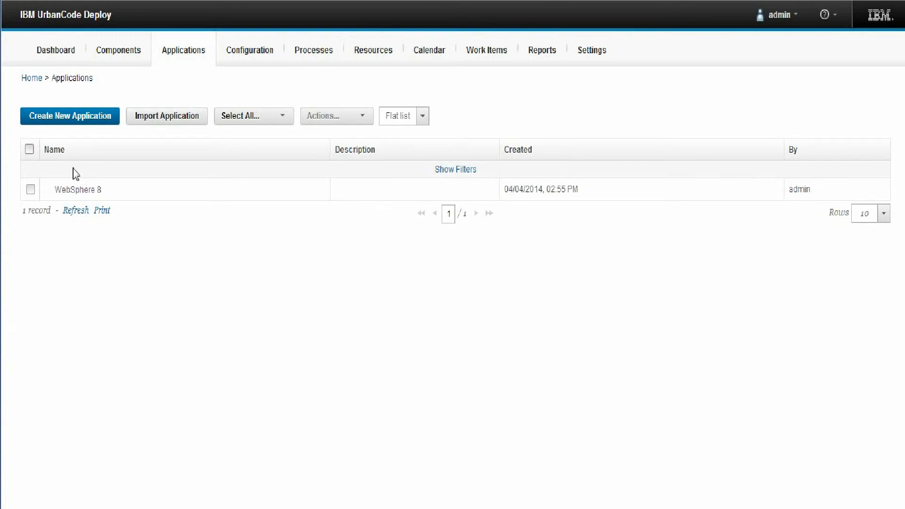
{"action": "left_click", "coordinate": [70, 191]}
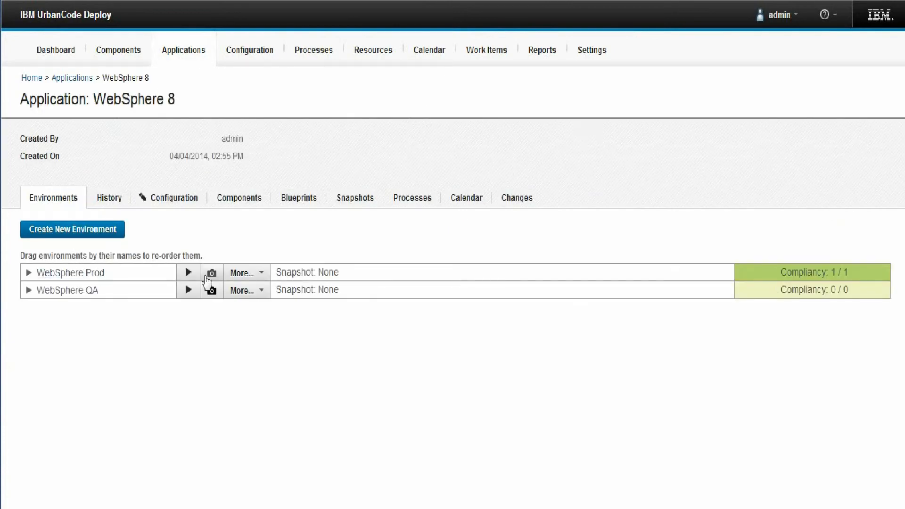
{"action": "left_click", "coordinate": [188, 273]}
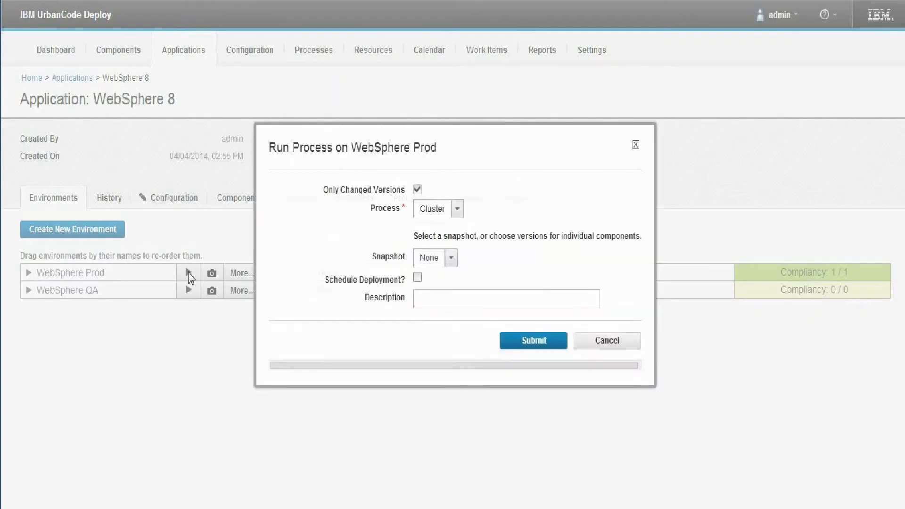
{"action": "left_click", "coordinate": [457, 213]}
{"action": "left_click", "coordinate": [463, 264]}
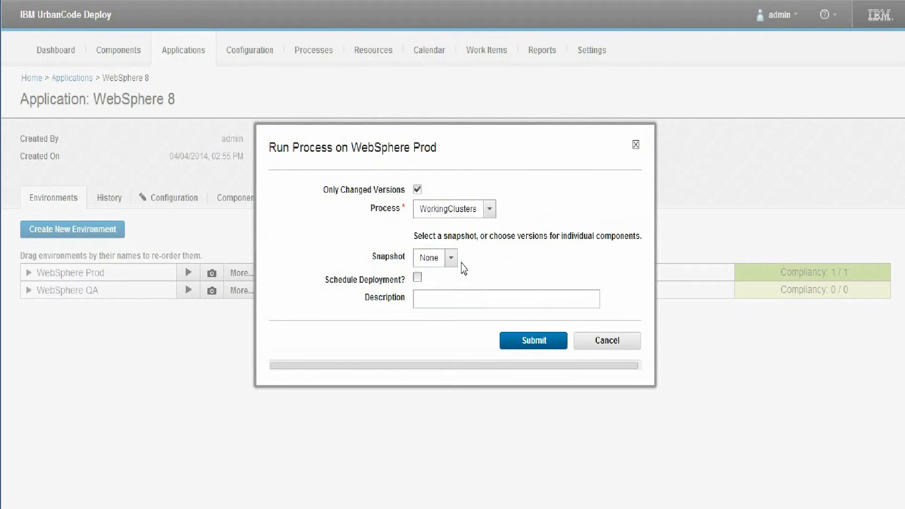
{"action": "left_click", "coordinate": [522, 341]}
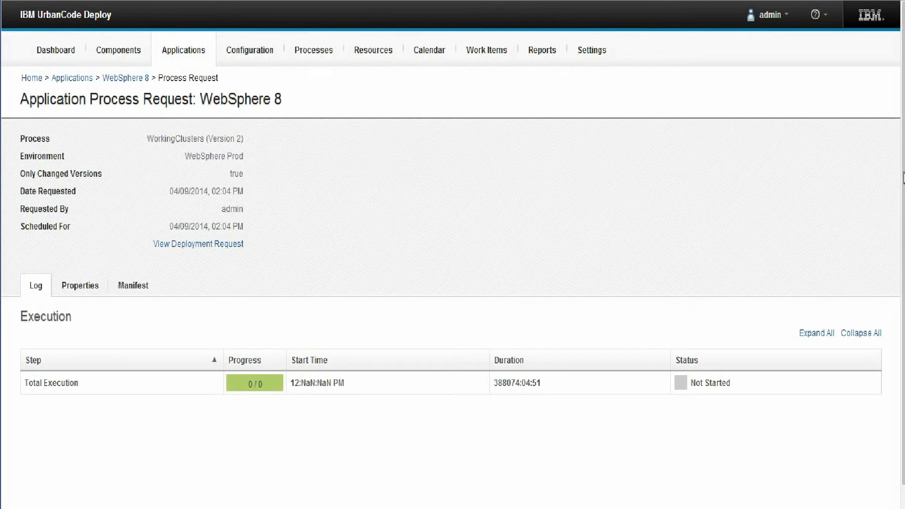
Expand the running request's CreateCluster step and its Create_Cluster child process in the execution log
{"action": "scroll", "coordinate": [904, 178], "scroll_direction": "down", "scroll_amount": 1}
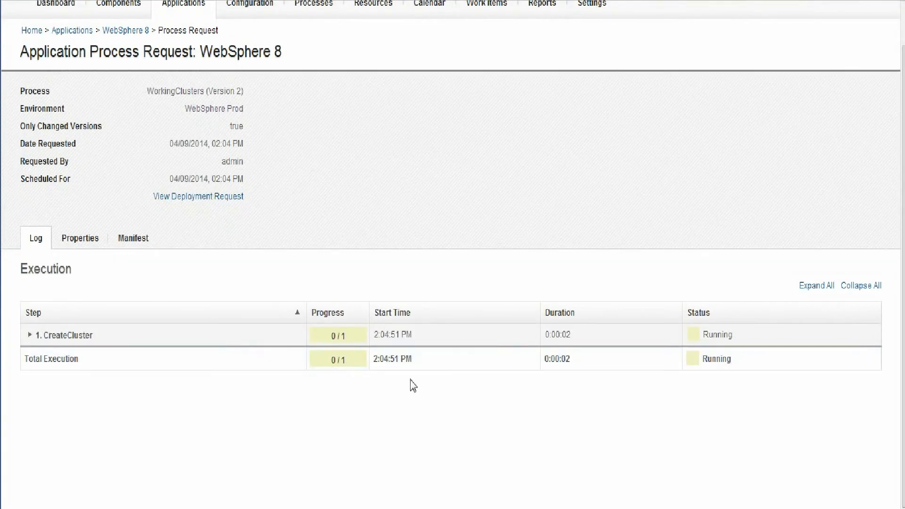
{"action": "left_click", "coordinate": [30, 335]}
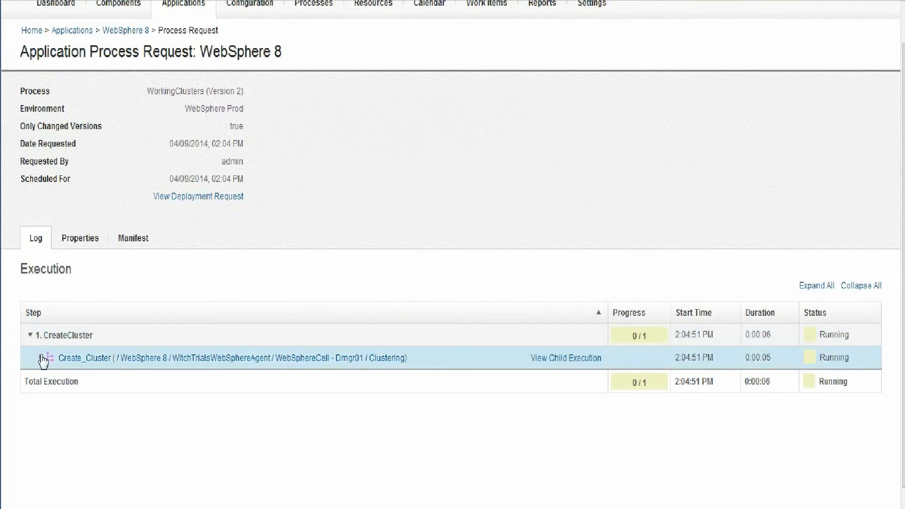
{"action": "left_click", "coordinate": [41, 358]}
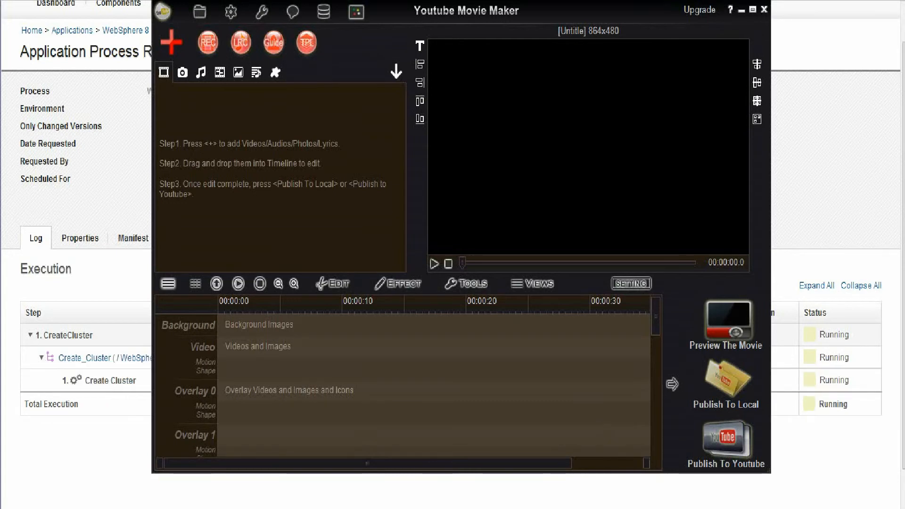
{"action": "left_click", "coordinate": [741, 11]}
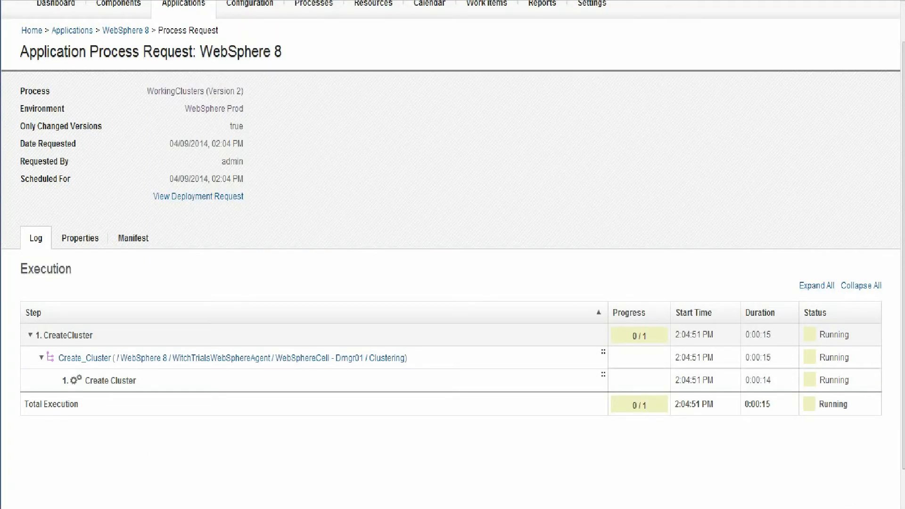
{"action": "left_click", "coordinate": [850, 508]}
{"action": "left_click", "coordinate": [878, 482]}
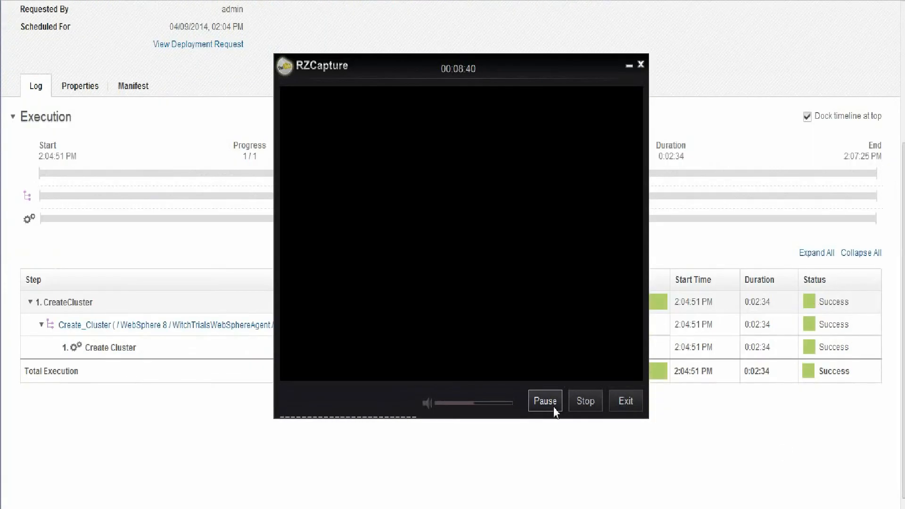
{"action": "left_click", "coordinate": [555, 408]}
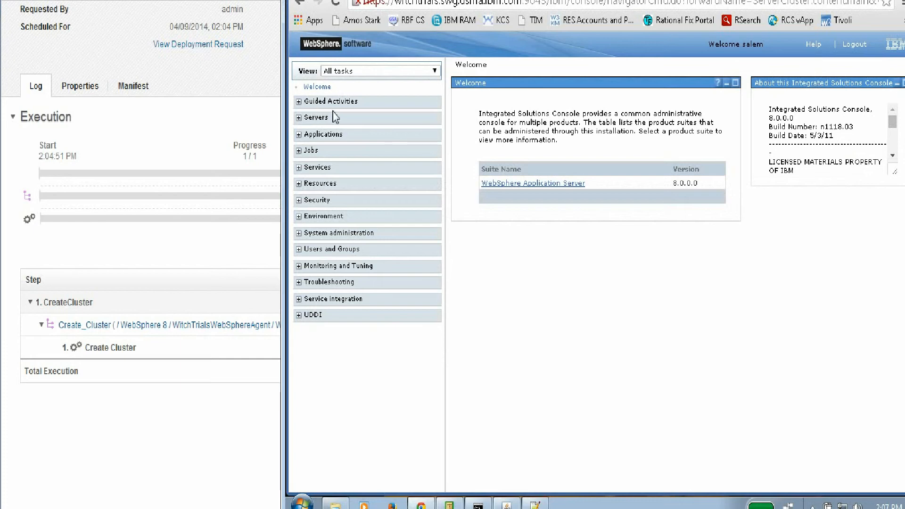
Expand the WebSphere console's Servers section to show the entries under Server Types and Clusters
{"action": "left_click", "coordinate": [305, 122]}
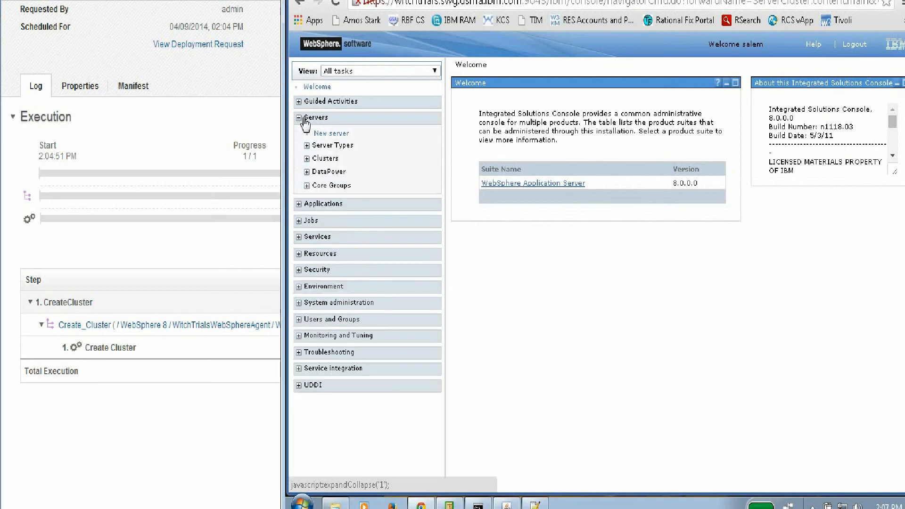
{"action": "left_click", "coordinate": [307, 146]}
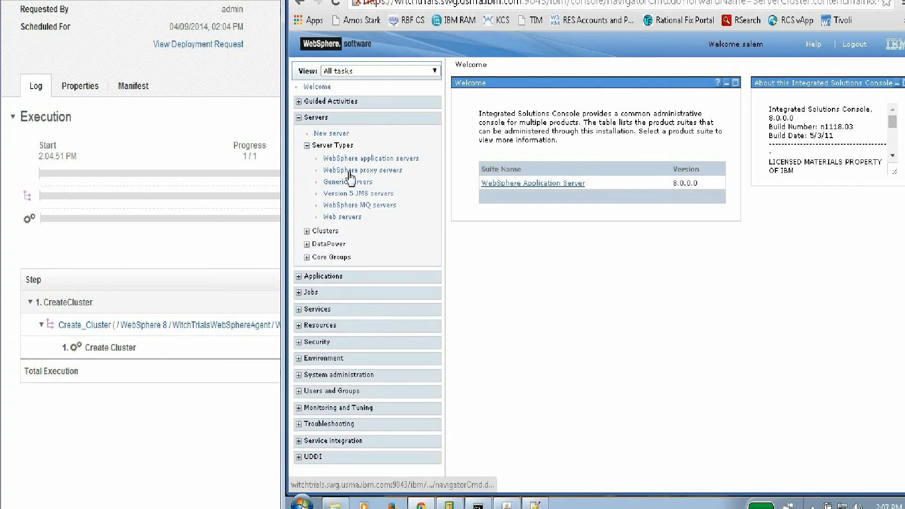
{"action": "left_click", "coordinate": [311, 237]}
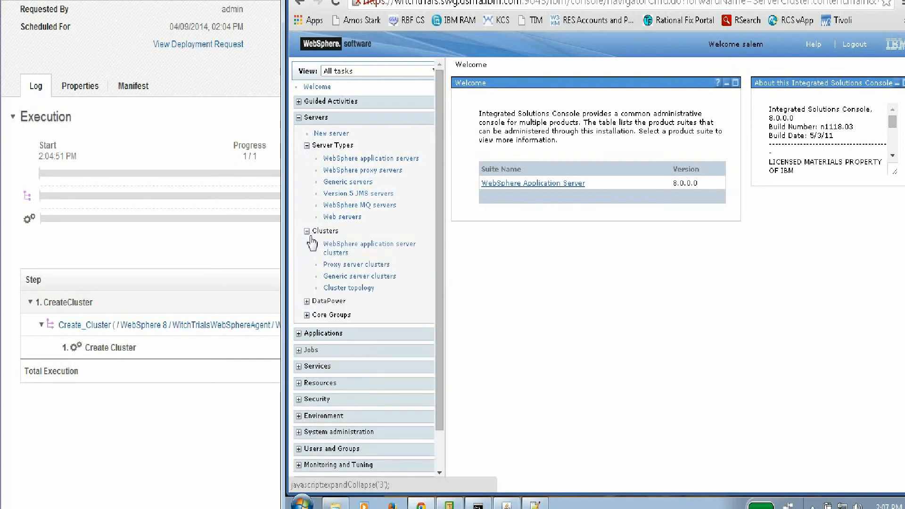